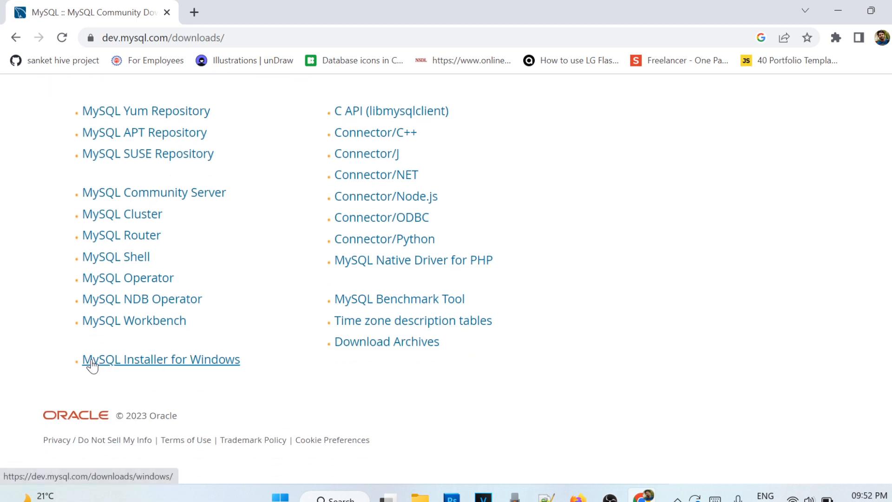
Open the MySQL Installer for Windows download page and keep Microsoft Windows as the operating system
click(210, 360)
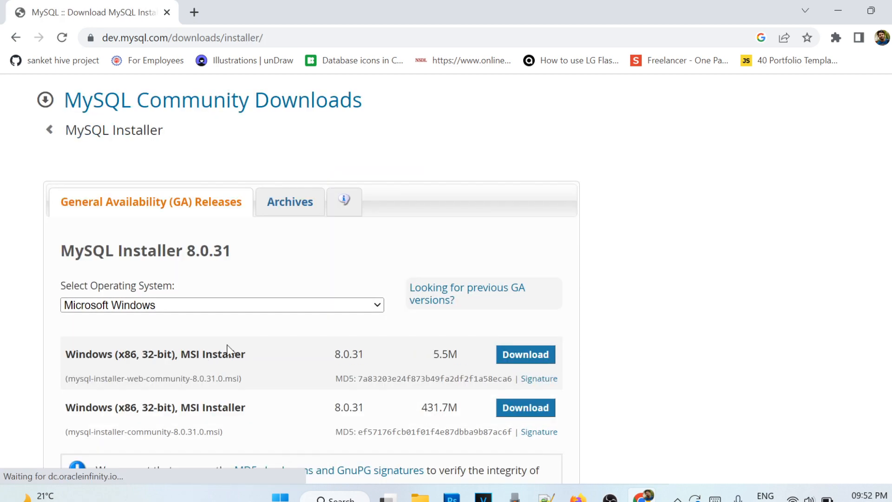
scroll(330, 288, down, 3)
click(378, 136)
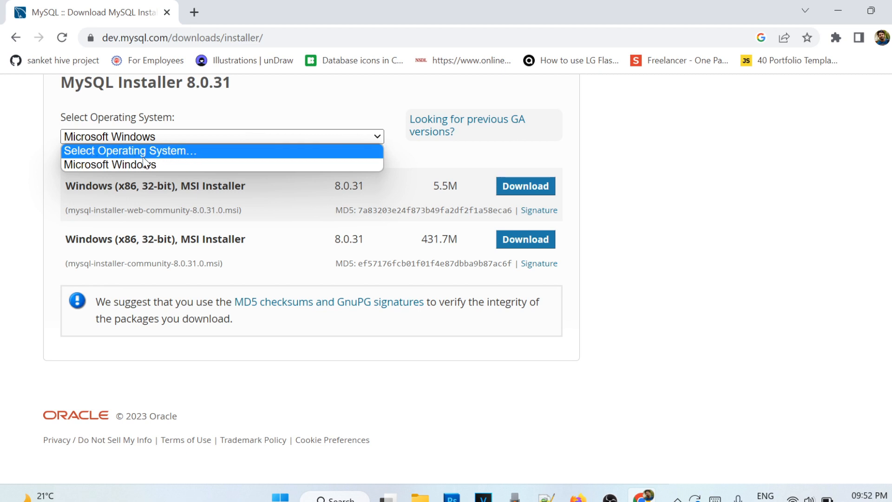
click(26, 209)
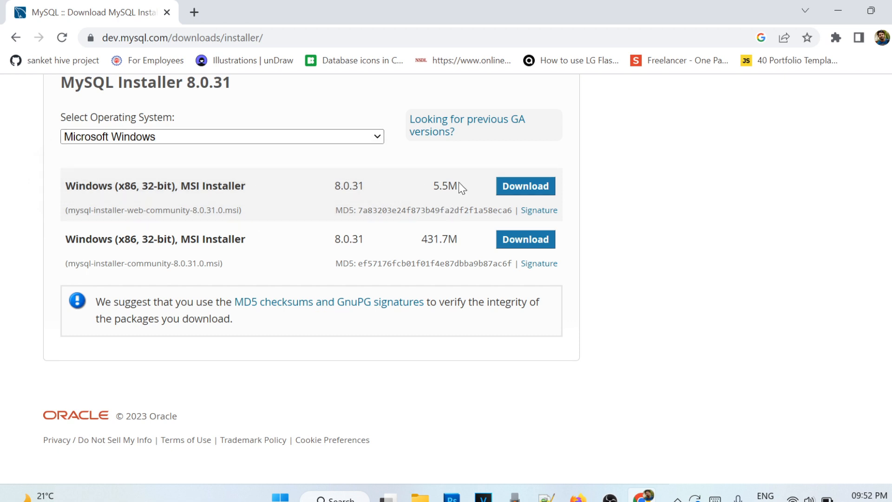
Download the 5.5M web-community MSI installer, version 8.0.31, without logging in or signing up for an Oracle account
click(542, 191)
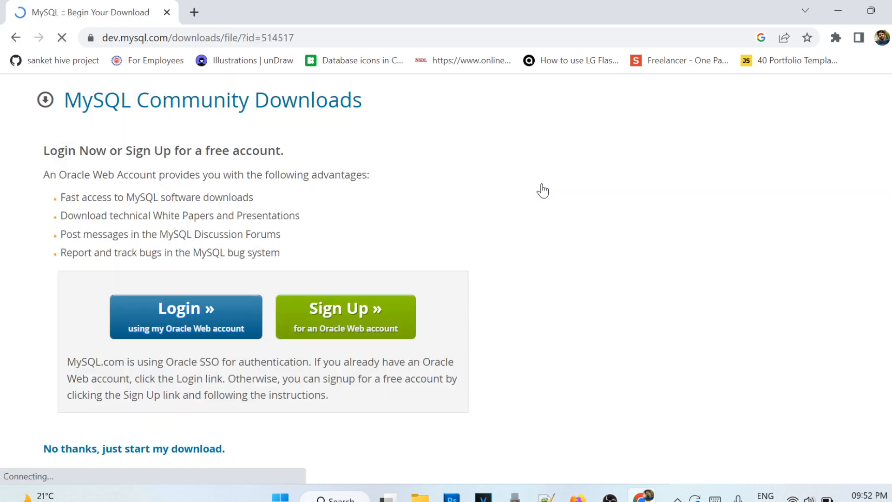
scroll(394, 208, down, 2)
scroll(410, 186, up, 2)
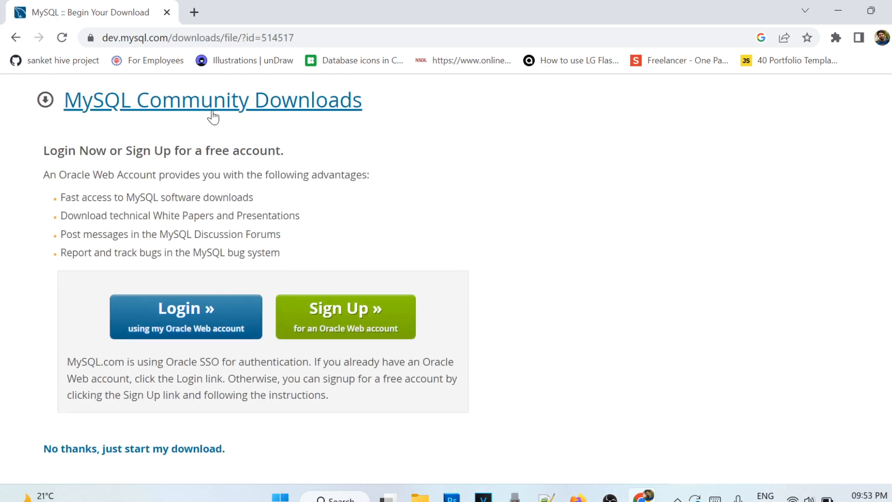
scroll(297, 181, down, 2)
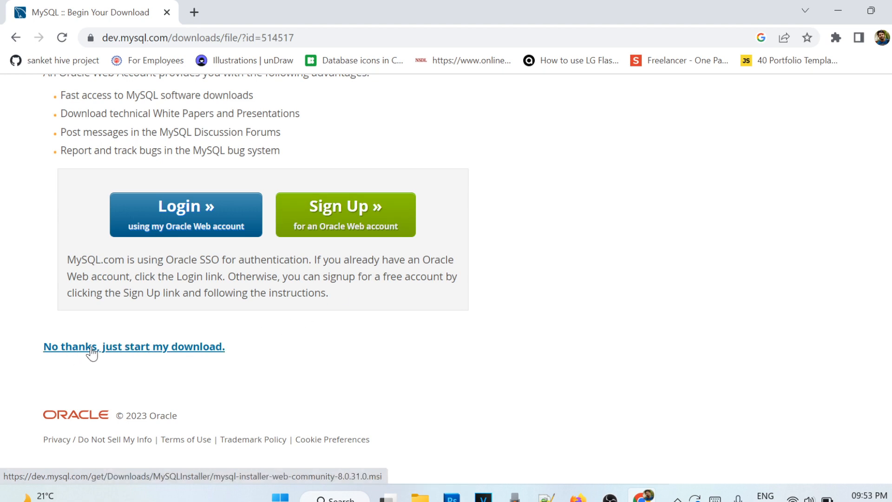
click(169, 352)
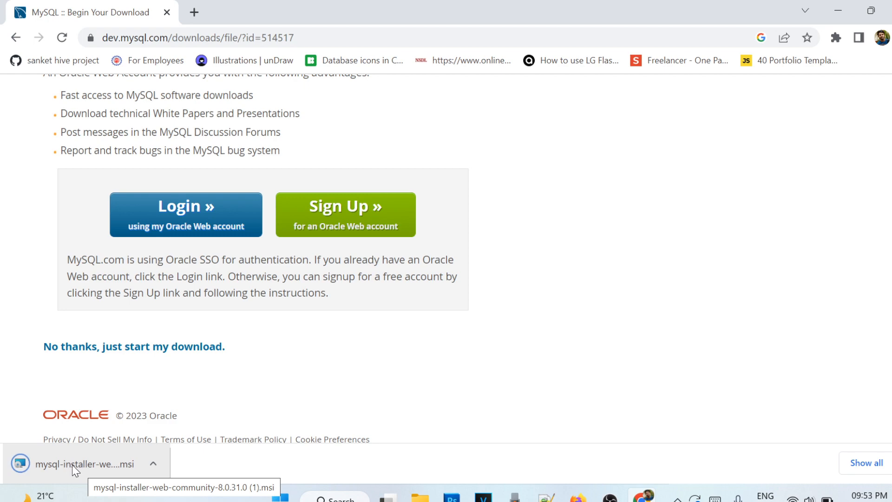
Launch the downloaded MySQL installer and accept the mandatory installer upgrade
click(74, 465)
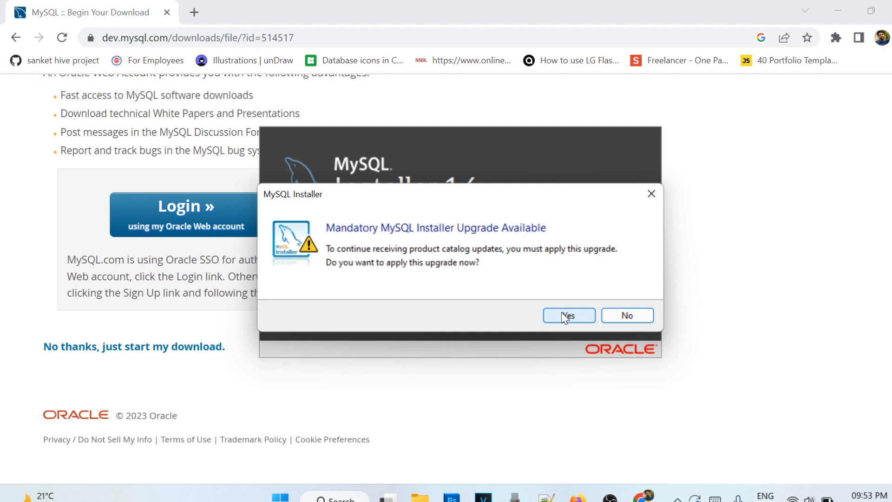
click(567, 315)
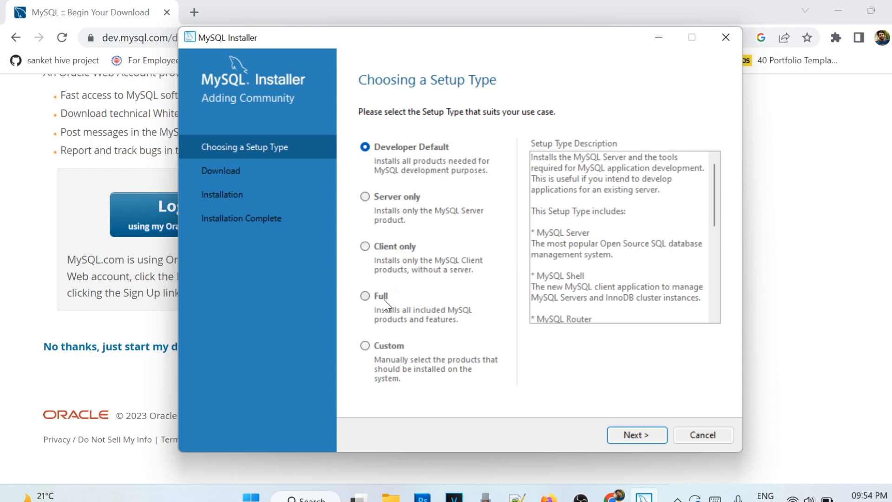
Choose the Custom setup type and add MySQL Server 8.0.31 - X64 to the products to be installed
click(363, 346)
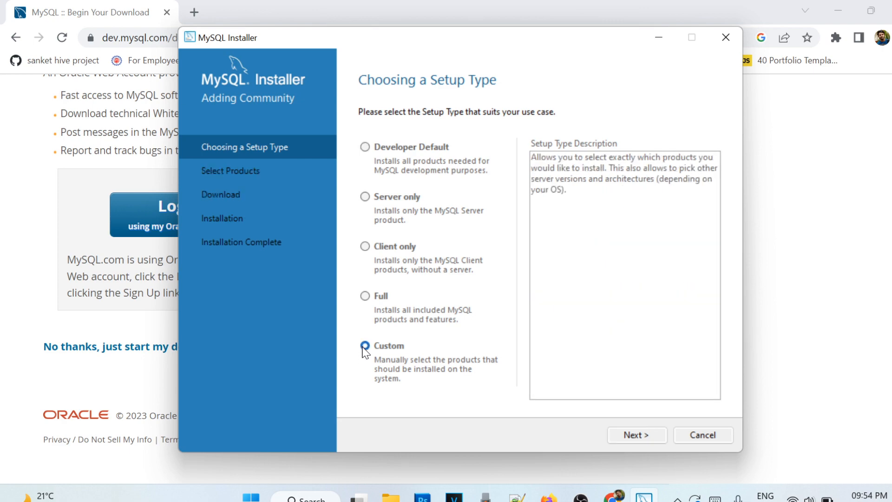
click(640, 433)
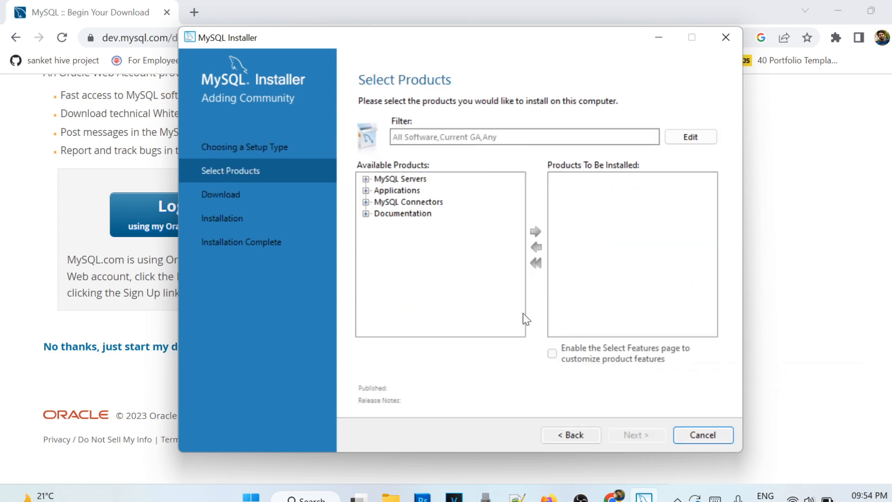
click(367, 178)
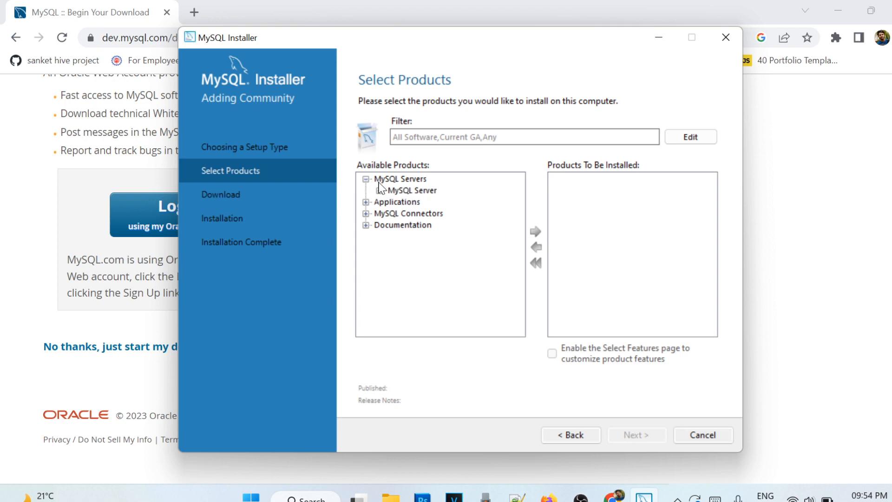
click(380, 191)
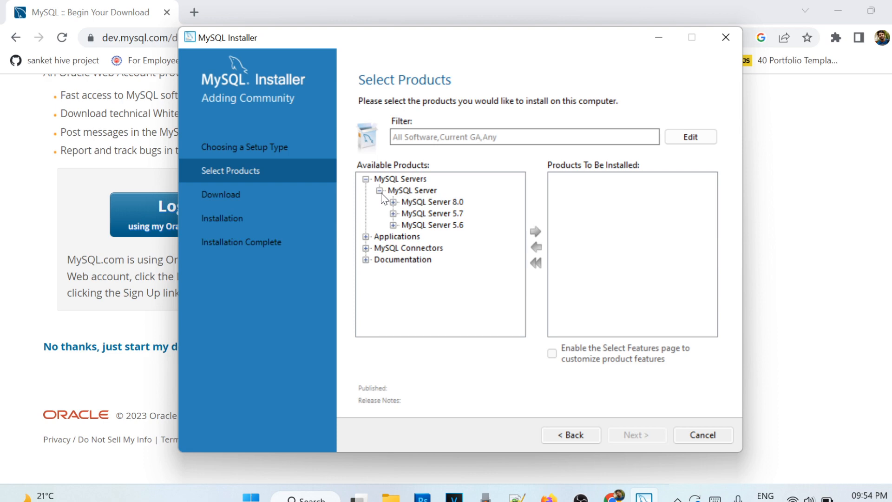
click(392, 202)
click(444, 191)
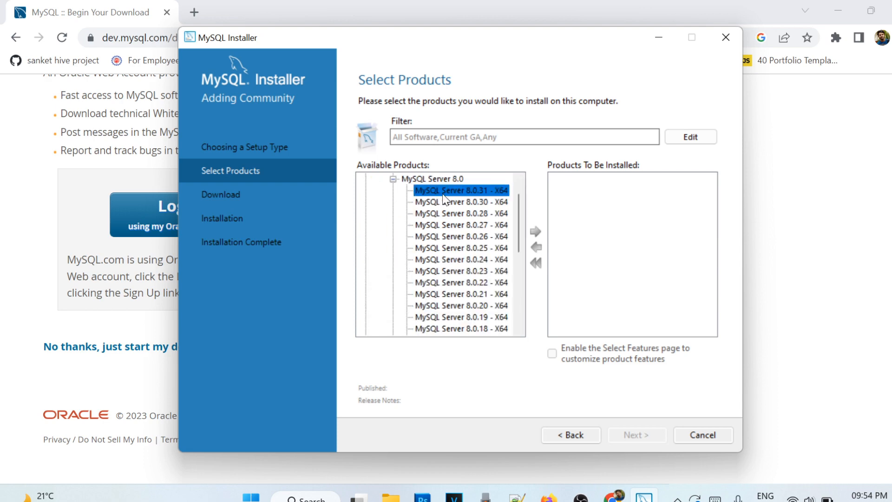
click(536, 231)
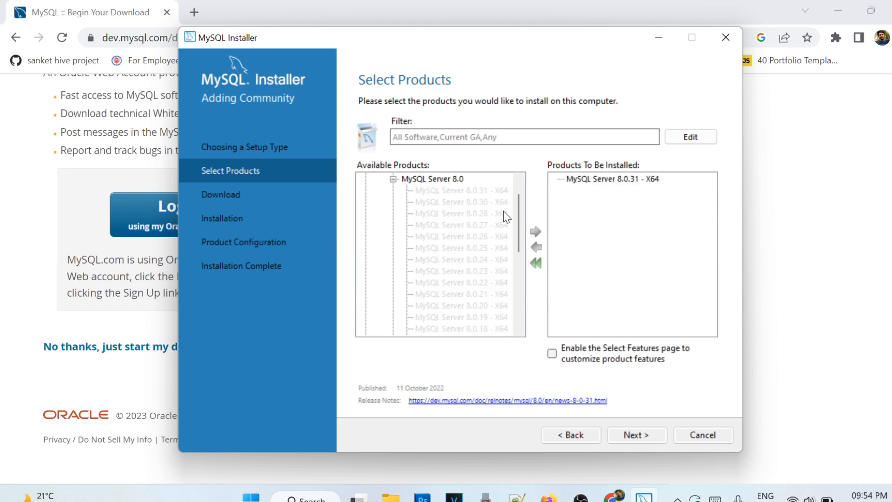
Add MySQL Workbench 8.0.31 - X64 from the Applications category to the products to be installed
scroll(418, 222, up, 1)
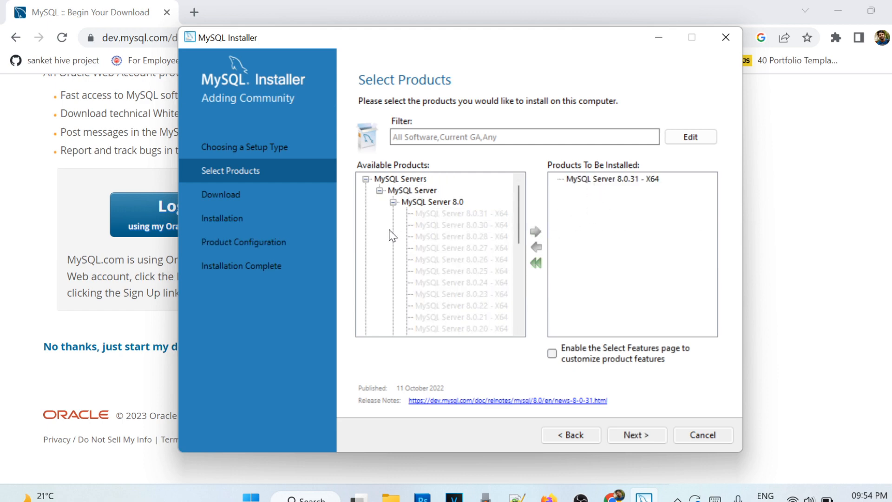
click(379, 190)
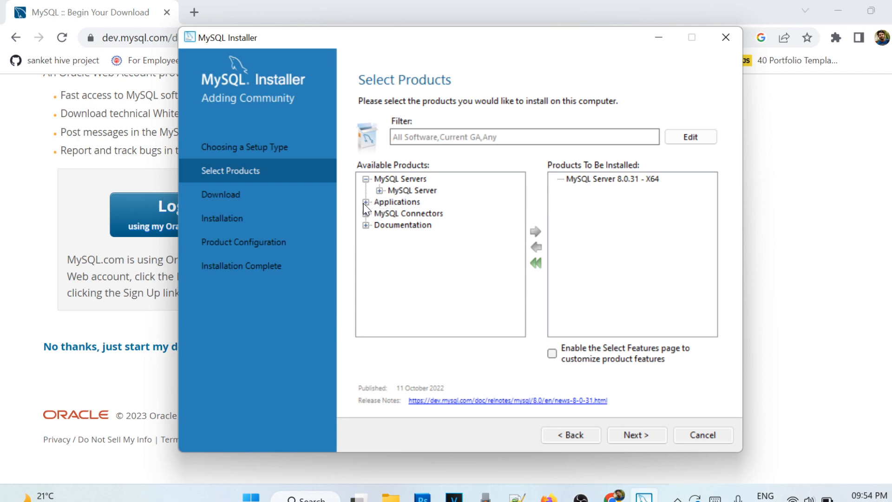
click(366, 202)
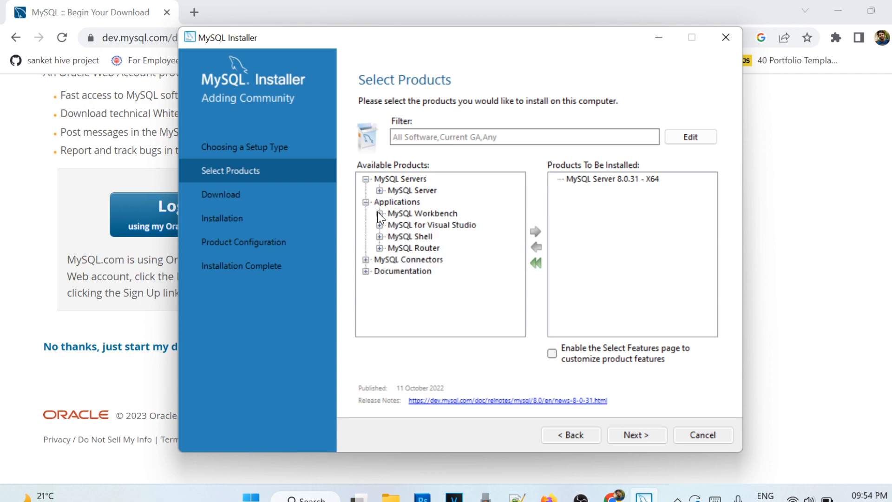
click(380, 214)
click(395, 225)
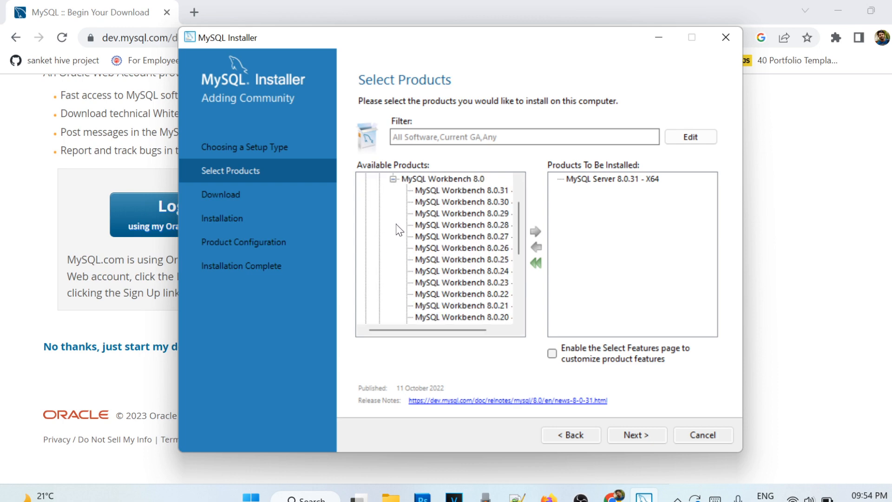
click(472, 190)
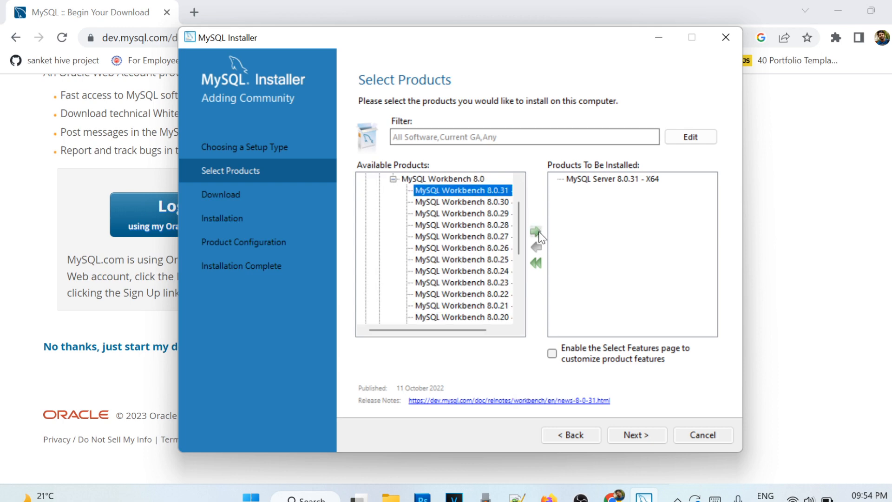
click(537, 232)
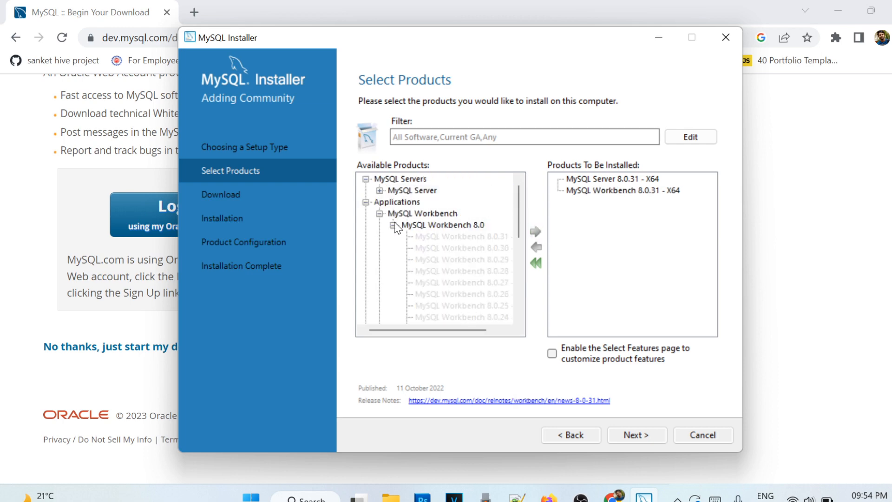
Add MySQL Shell 8.0.31 - X64 to the products to be installed
click(379, 247)
click(393, 259)
click(461, 189)
click(535, 231)
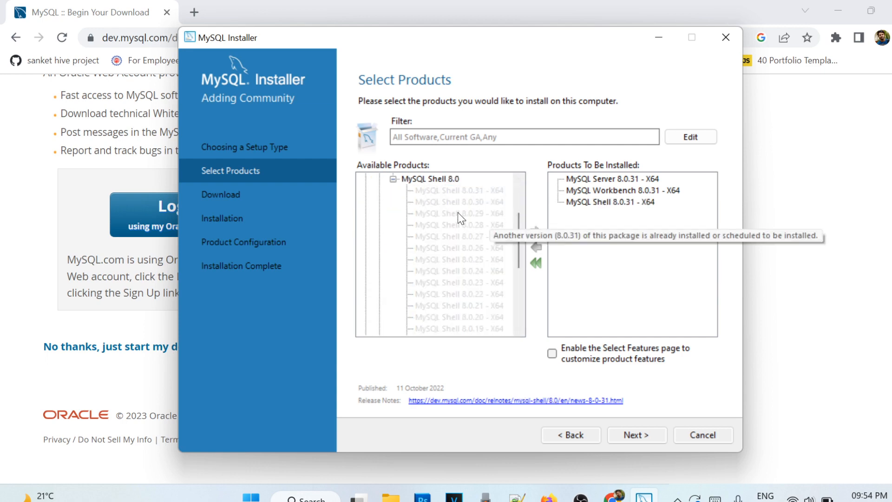
Add Connector/ODBC 8.0.31 - X64 from the MySQL Connectors category to the products to be installed
scroll(407, 233, up, 3)
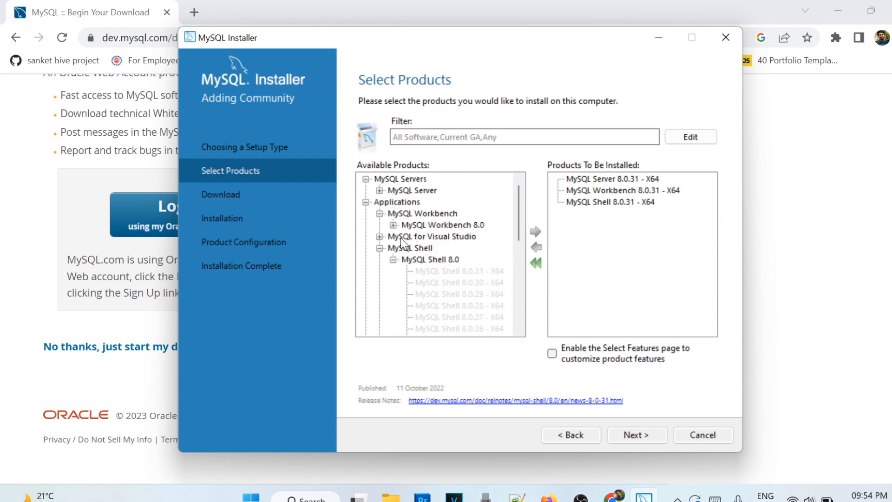
click(366, 202)
click(366, 214)
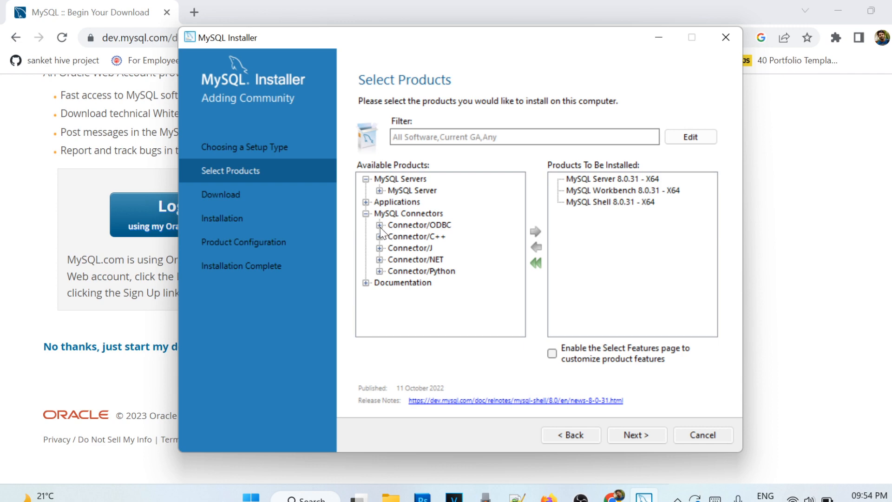
click(379, 226)
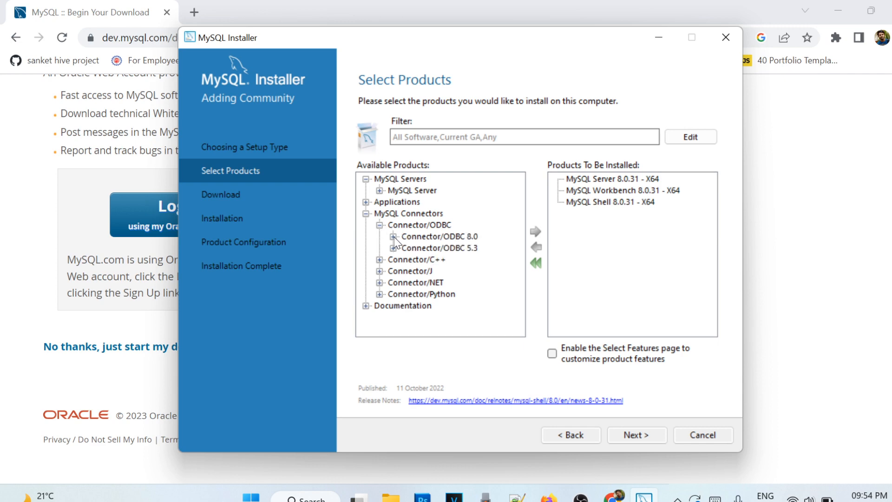
click(393, 237)
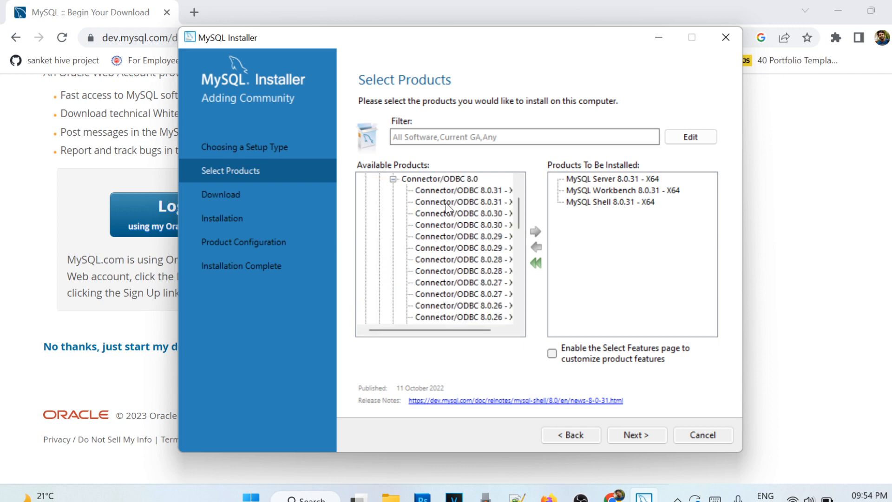
click(449, 190)
click(536, 231)
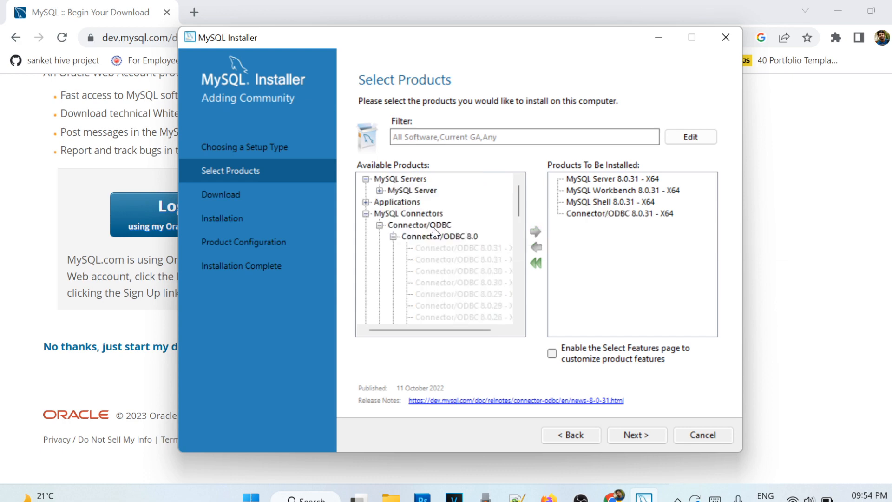
Add Connector/Python 8.0.31 - X64 to the products to be installed
click(378, 225)
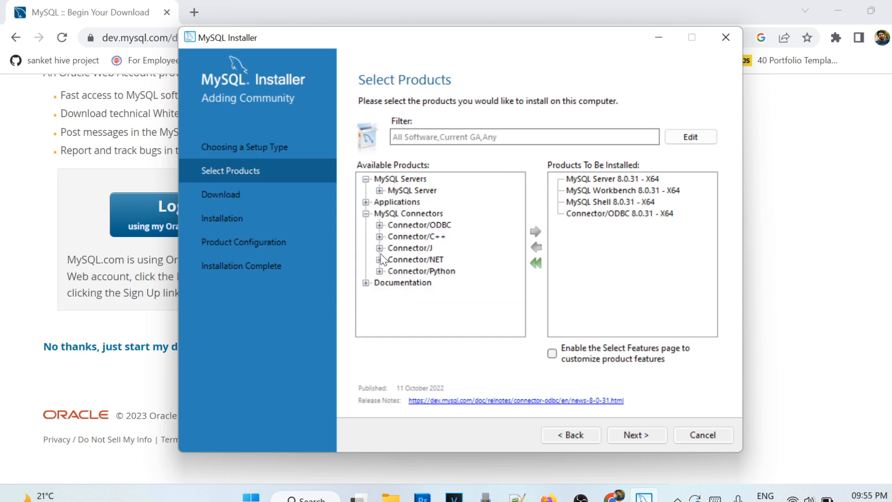
click(379, 271)
click(393, 282)
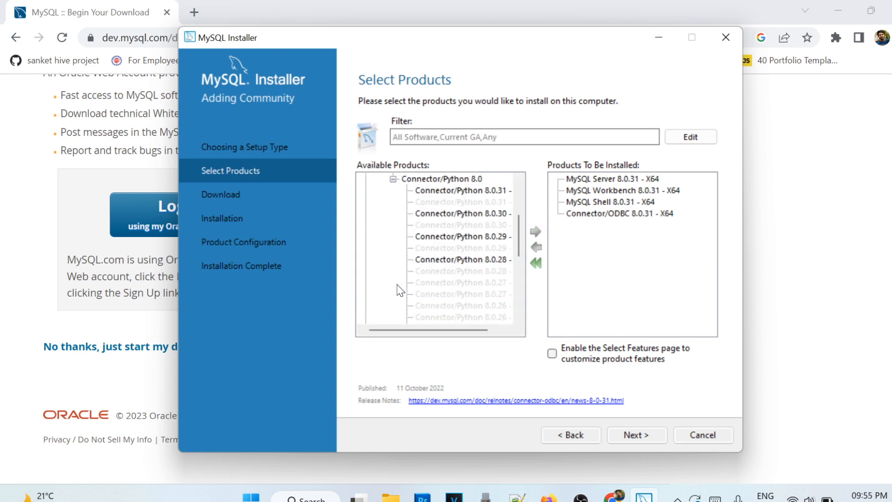
click(460, 191)
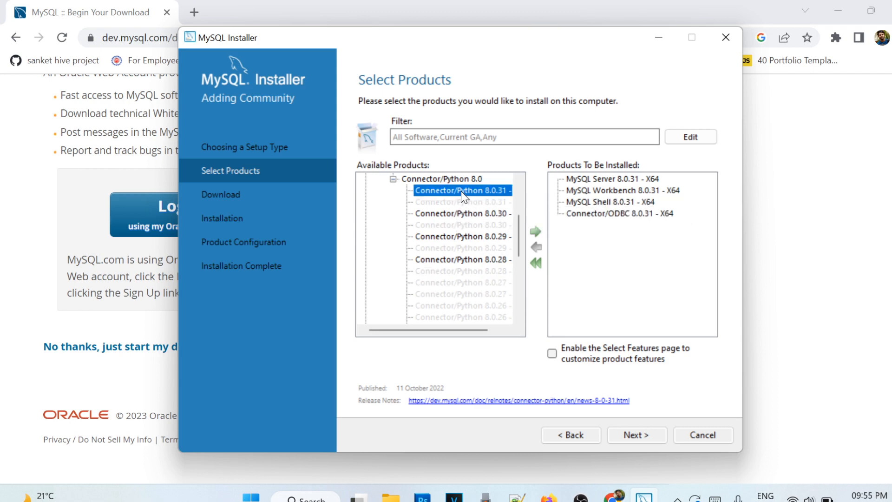
click(535, 231)
click(379, 271)
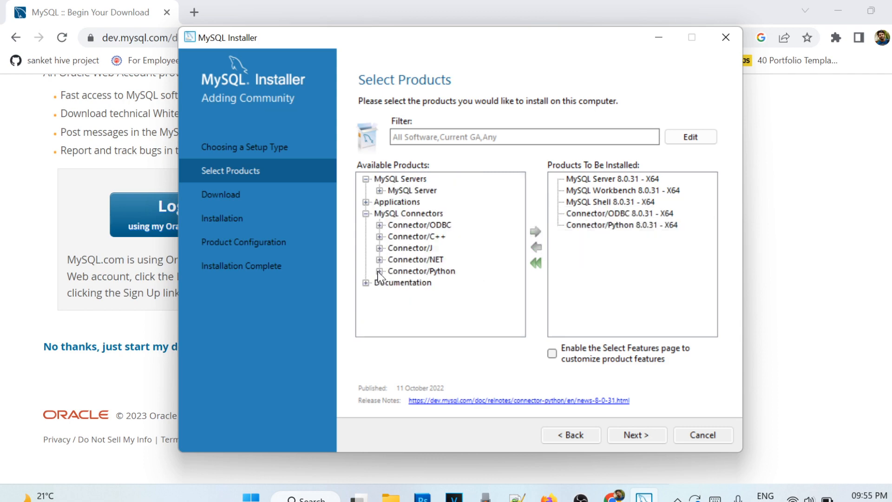
Confirm the five selected products and continue with the existing MySQL Server and Workbench paths despite the path conflicts
click(366, 283)
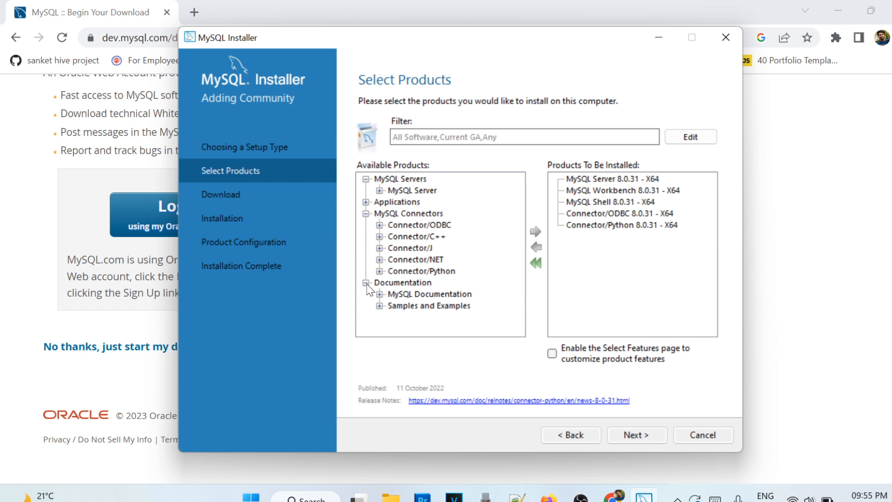
click(366, 283)
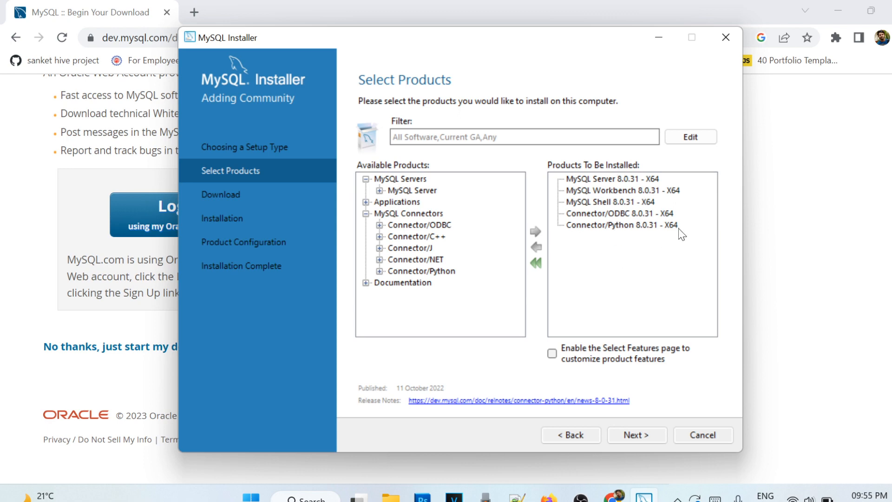
click(645, 438)
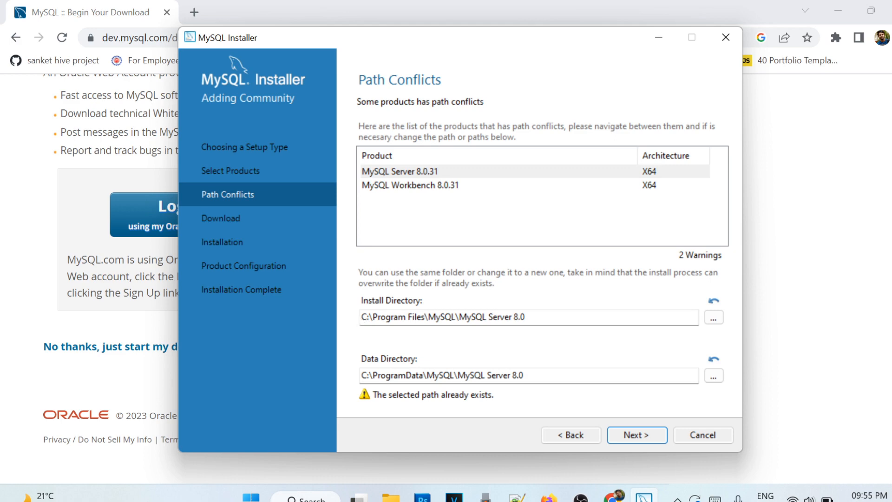
click(647, 439)
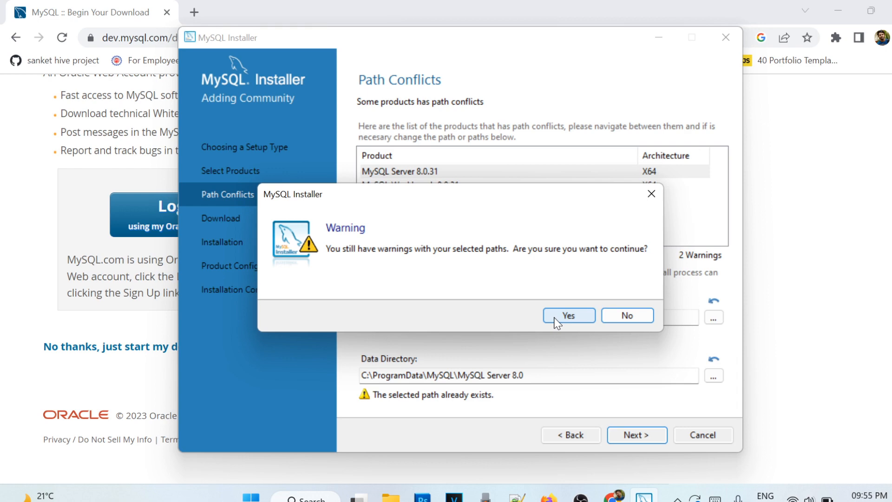
click(575, 318)
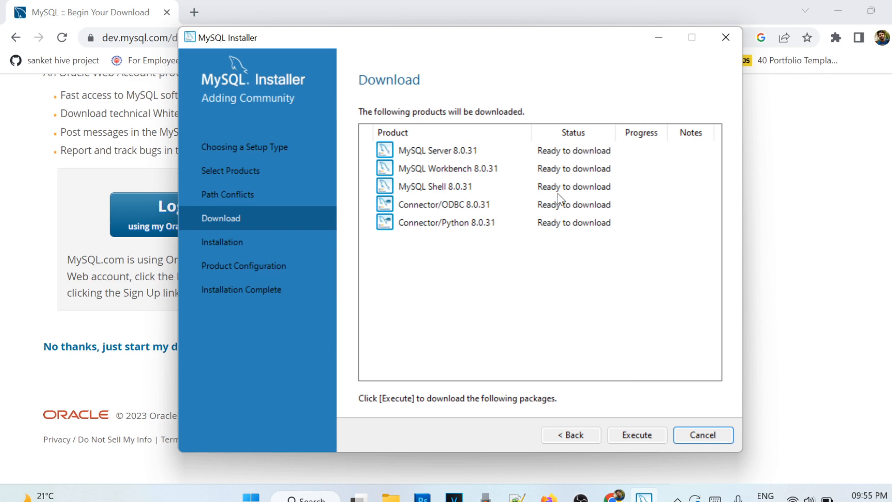
Download the selected MySQL 8.0.31 products and install them
click(641, 439)
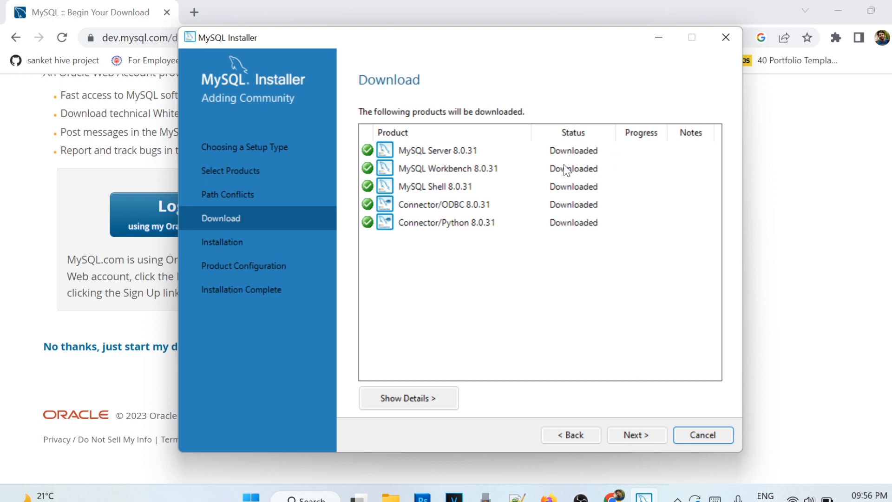
click(638, 434)
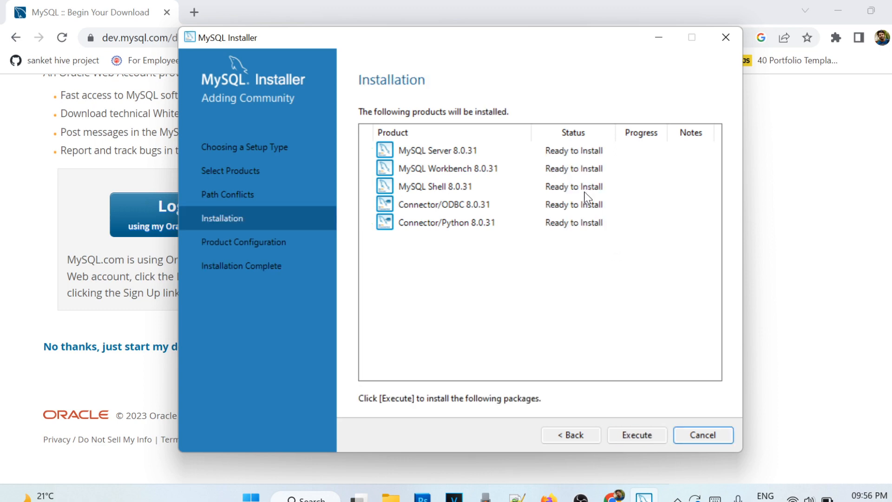
click(635, 436)
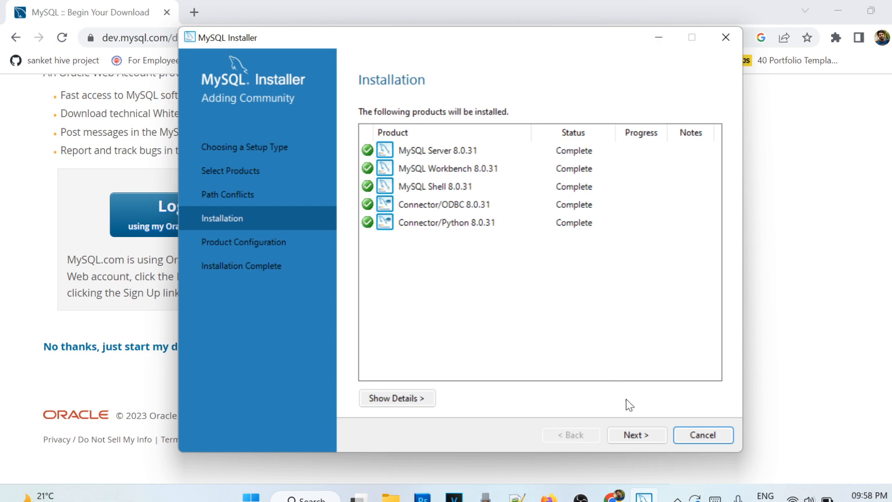
Configure MySQL Server as a Development Computer with TCP/IP port 3306, X Protocol port 33060 and strong password encryption for authentication
click(634, 438)
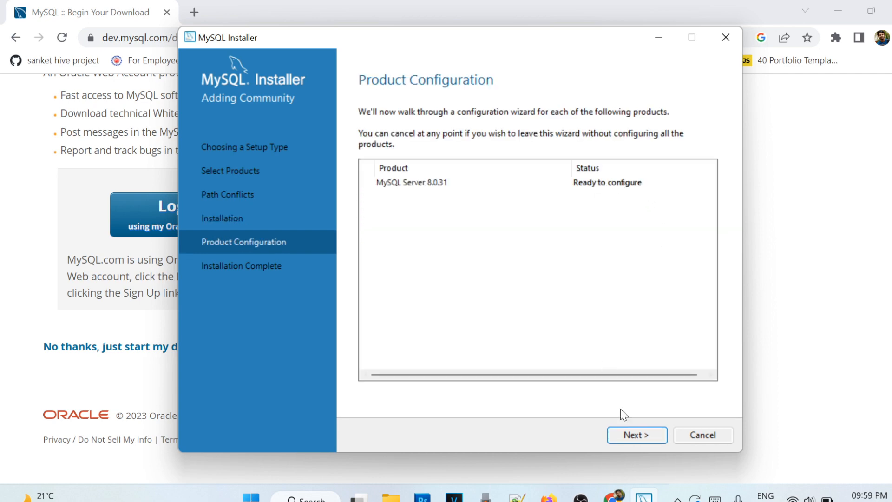
click(634, 438)
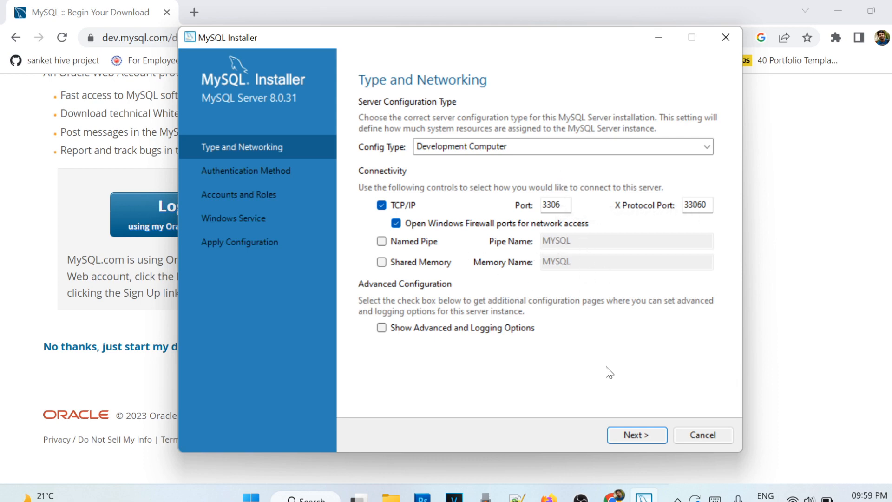
click(636, 433)
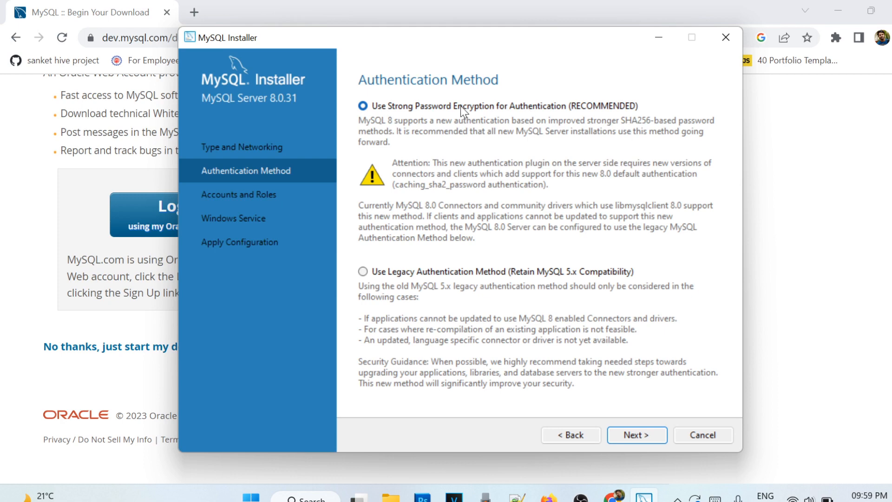
click(634, 434)
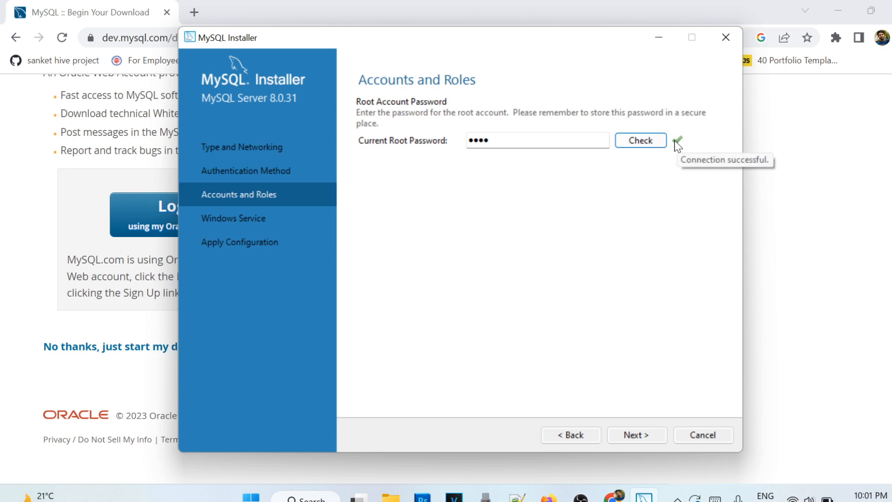
Keep the MYSQL80 Windows service starting at system startup under the Standard System Account and apply the server configuration
click(638, 437)
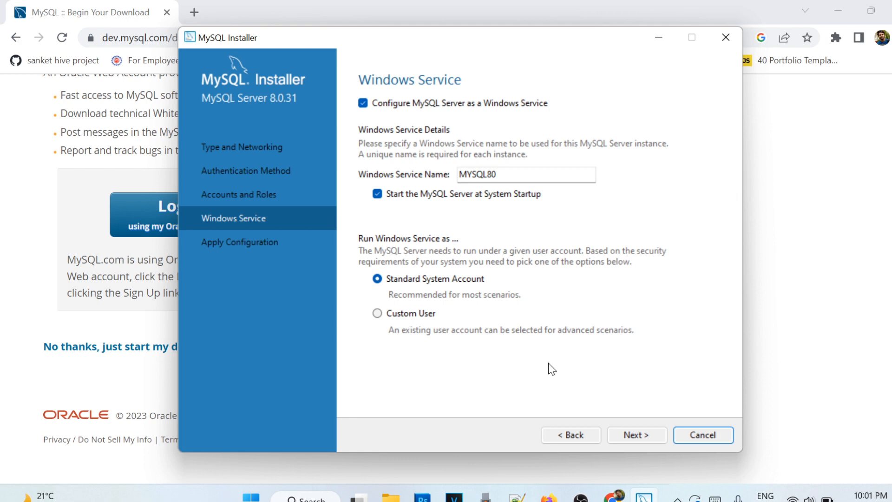
click(637, 437)
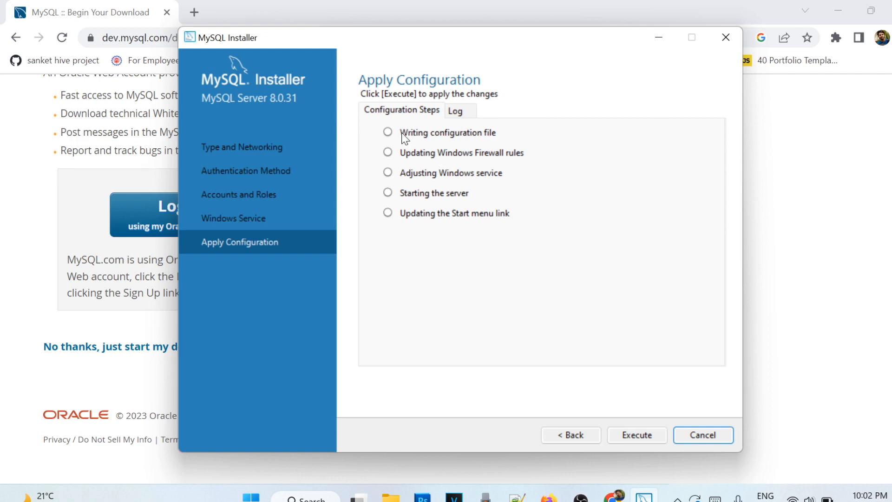
click(639, 434)
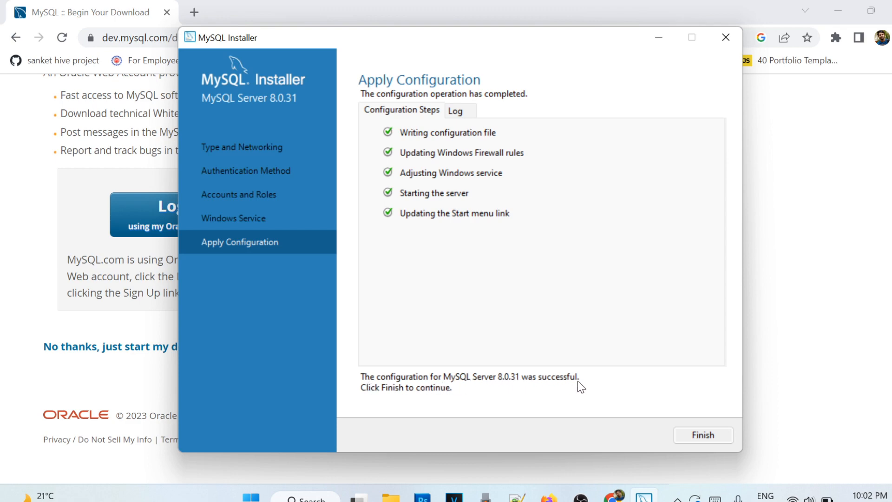
click(707, 438)
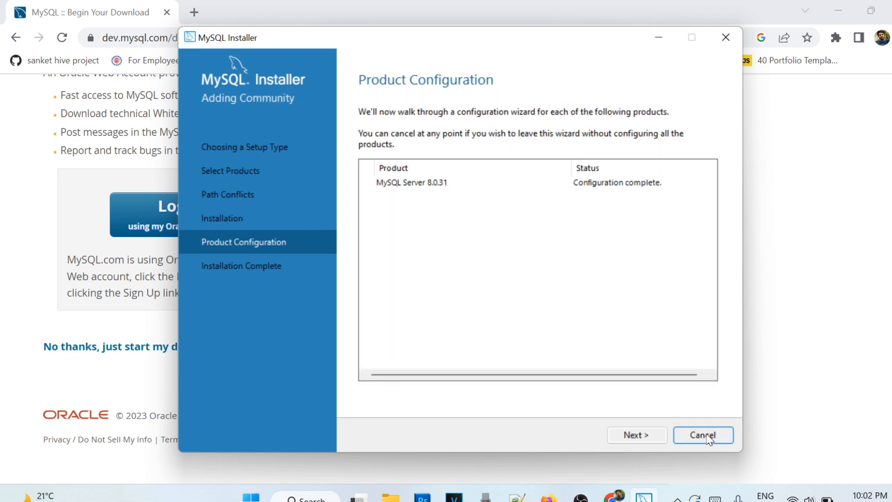
Finish the installation without starting MySQL Workbench or MySQL Shell after setup
click(646, 436)
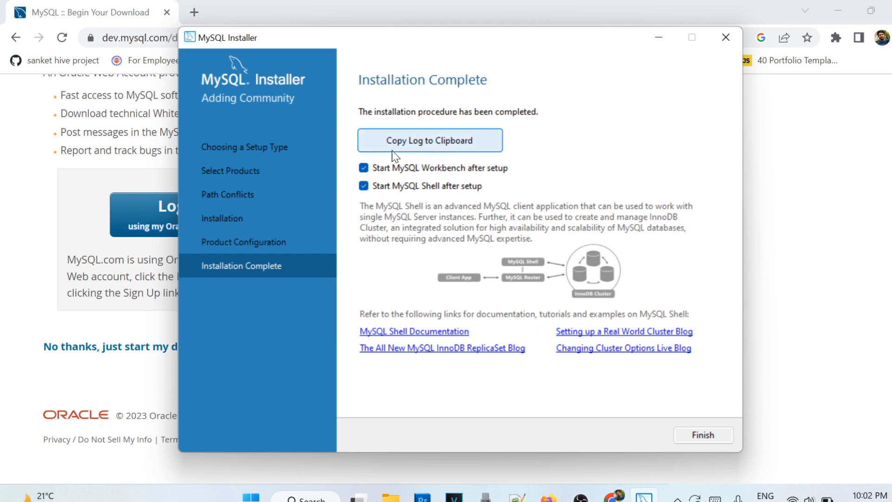
click(364, 167)
click(363, 185)
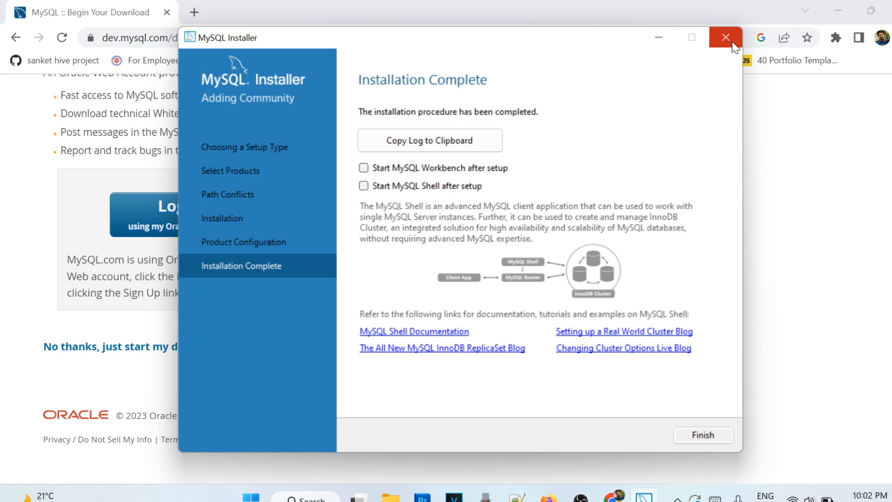
click(703, 436)
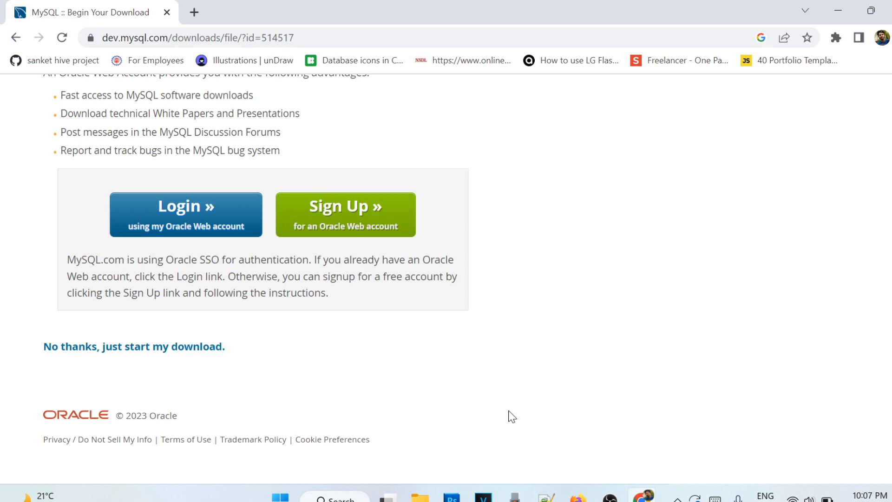
Search Windows for cmd, open Command Prompt and reposition its window
click(347, 499)
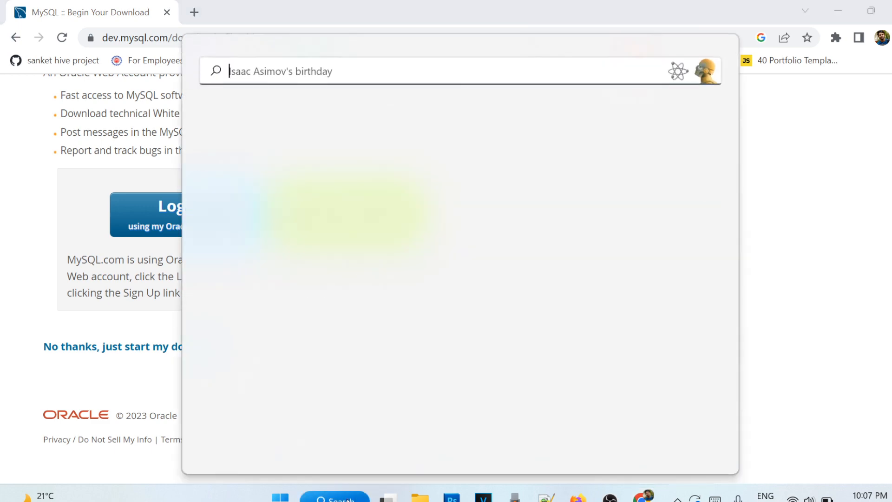
text(cmd)
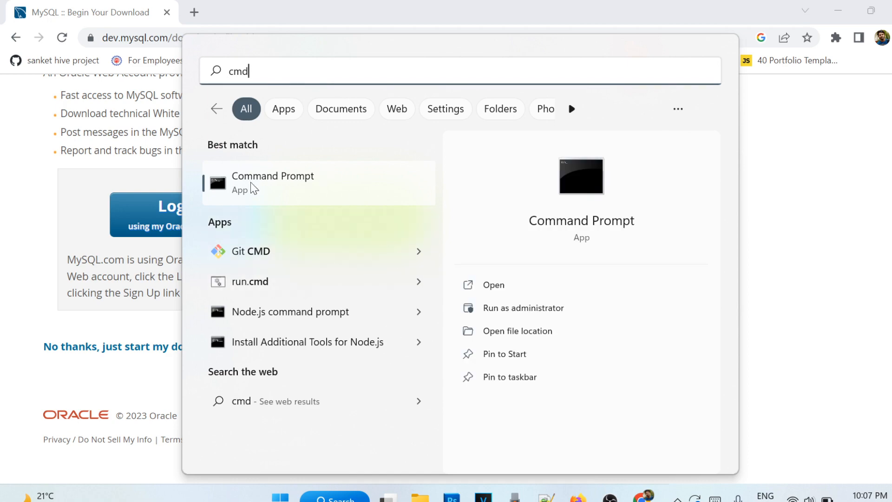
click(279, 183)
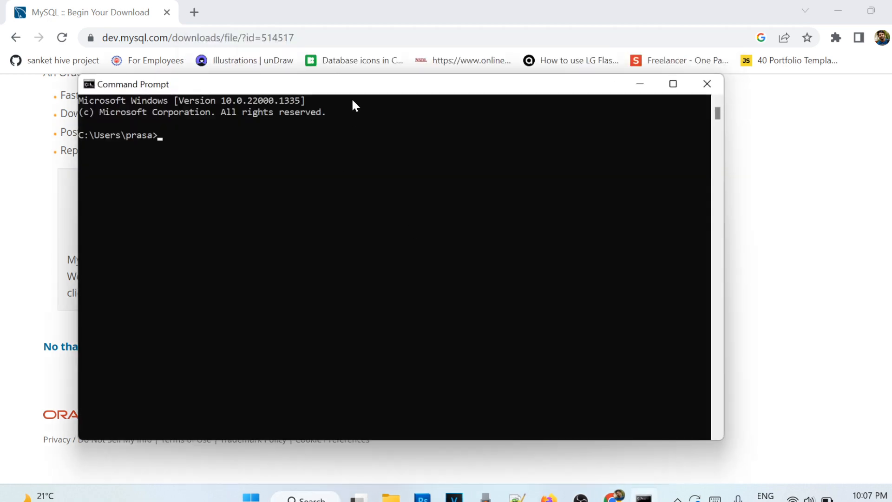
drag(352, 88, 377, 91)
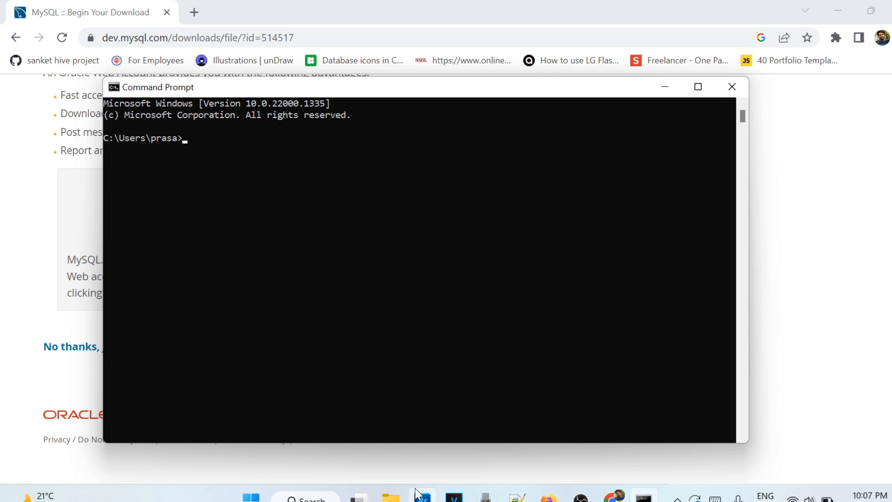
Switch to File Explorer and open the Program Files folder on the Windows (C:) drive
mouse_move(397, 495)
click(407, 437)
click(398, 499)
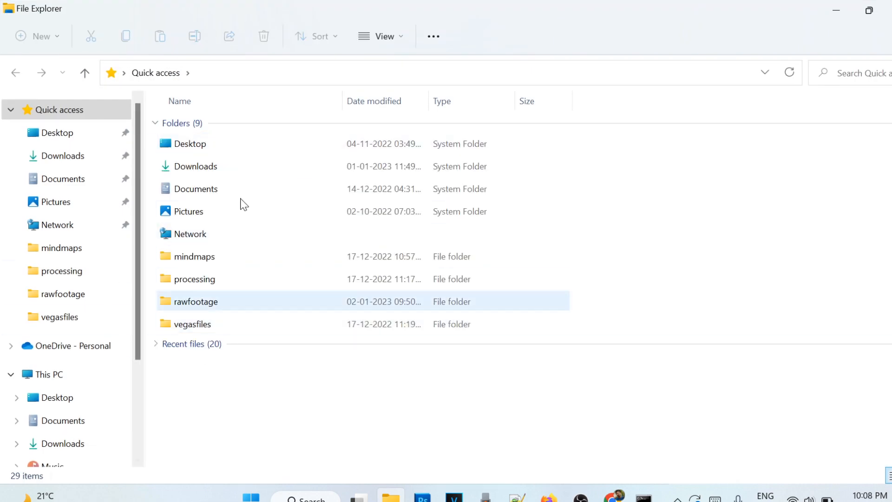
click(54, 399)
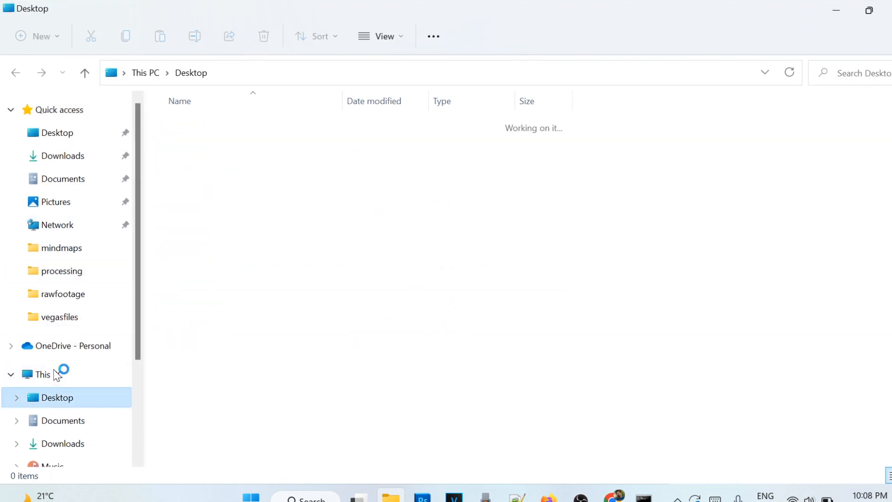
click(52, 374)
double_click(288, 253)
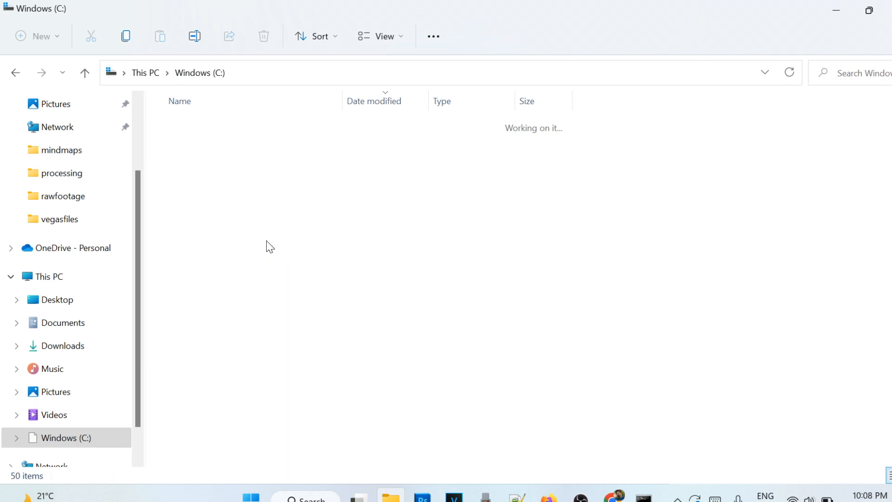
click(225, 233)
key(Home)
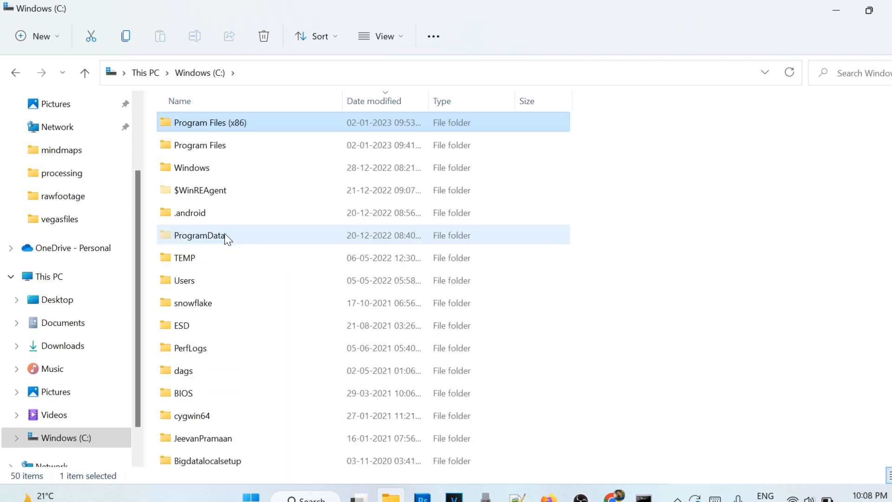
key(Down)
key(Return)
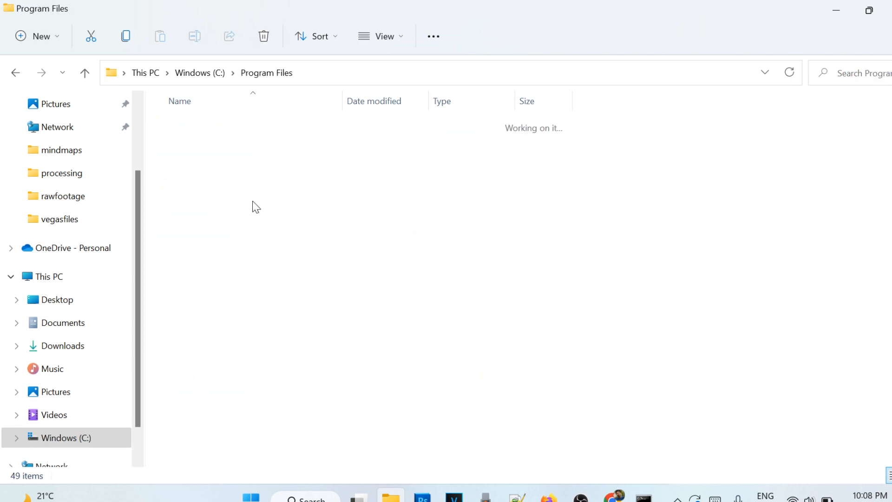
Open the bin folder of MySQL Server 8.0 inside the MySQL folder
click(229, 204)
text(my)
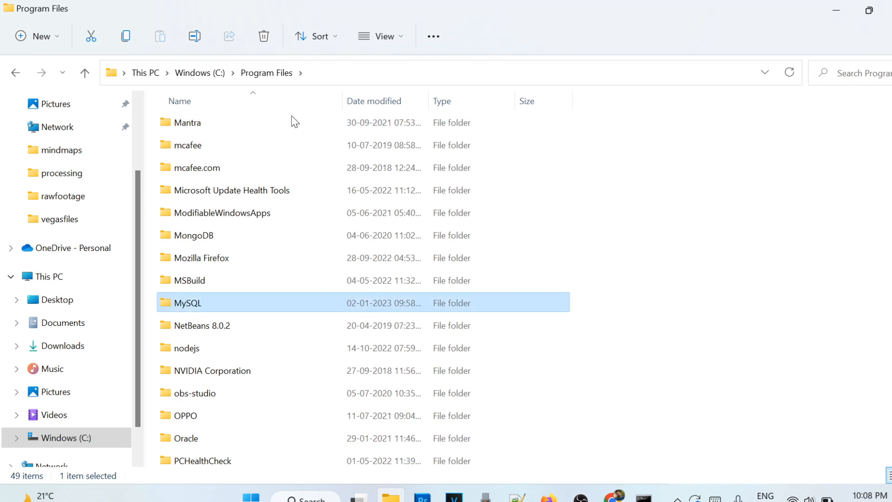
double_click(214, 306)
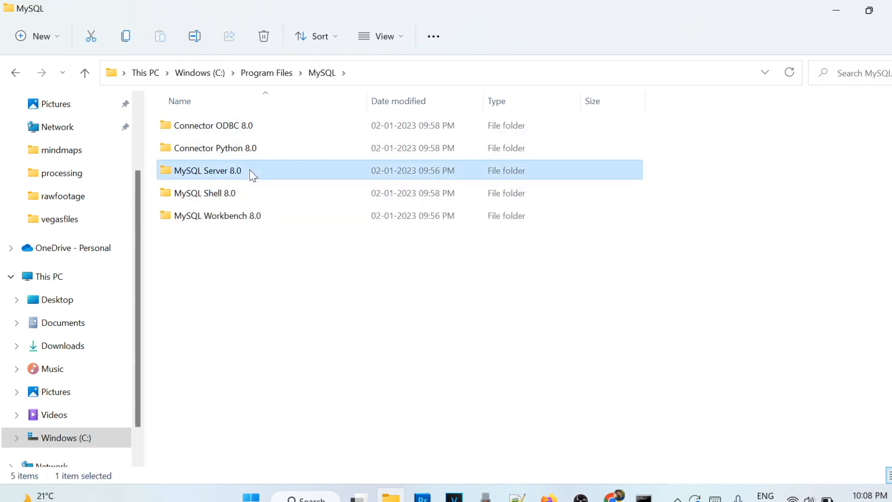
double_click(245, 171)
double_click(191, 130)
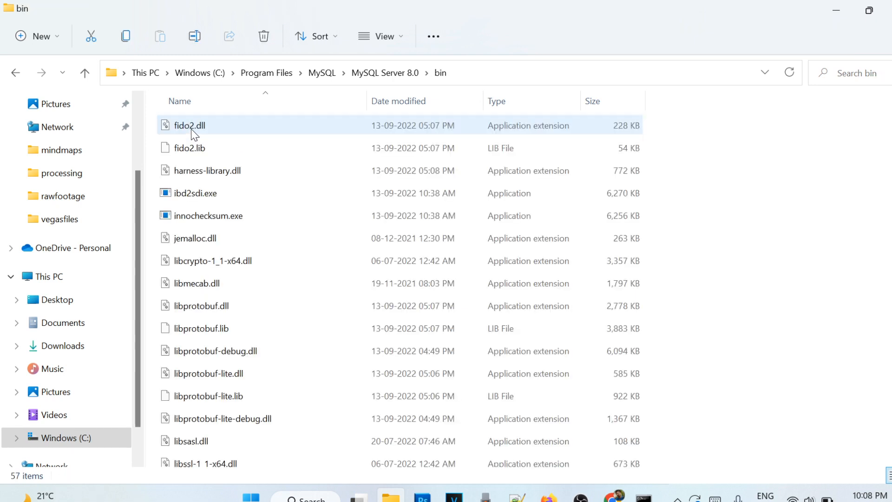
Copy the full folder path C:\Program Files\MySQL\MySQL Server 8.0\bin
click(509, 76)
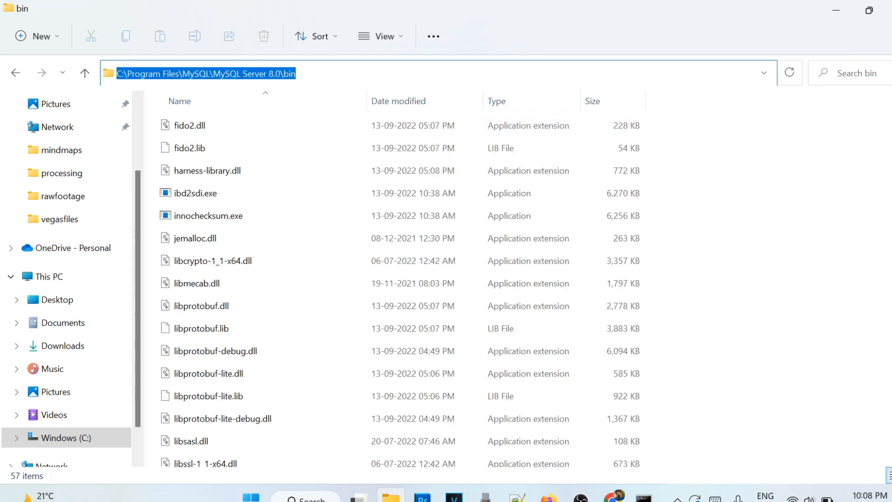
right_click(284, 75)
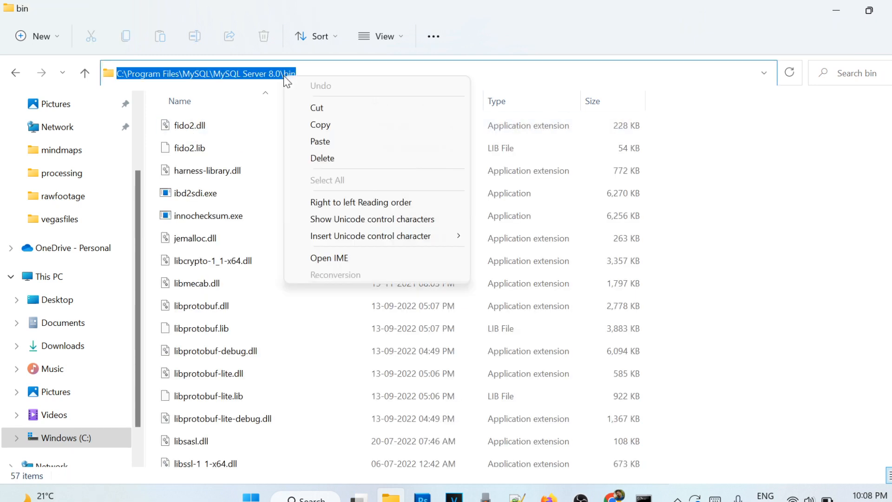
click(332, 125)
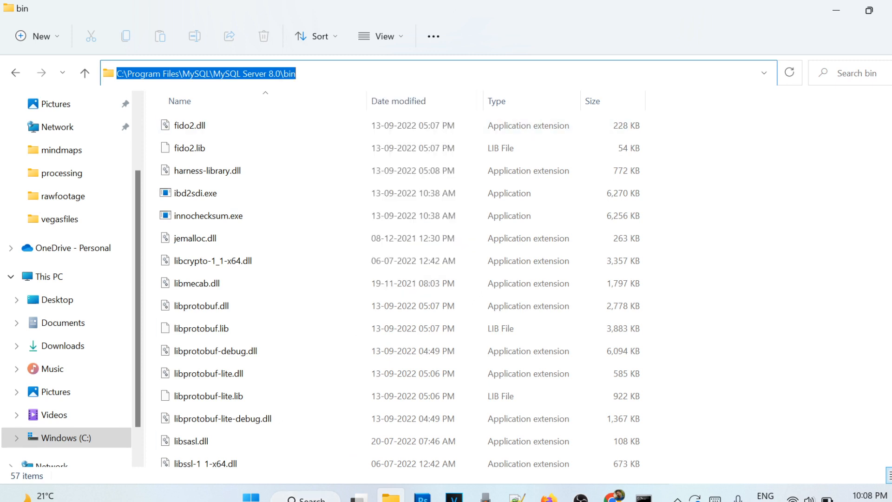
Search Windows for env, open the system environment variables settings and bring up the Environment Variables dialog
key(super+s)
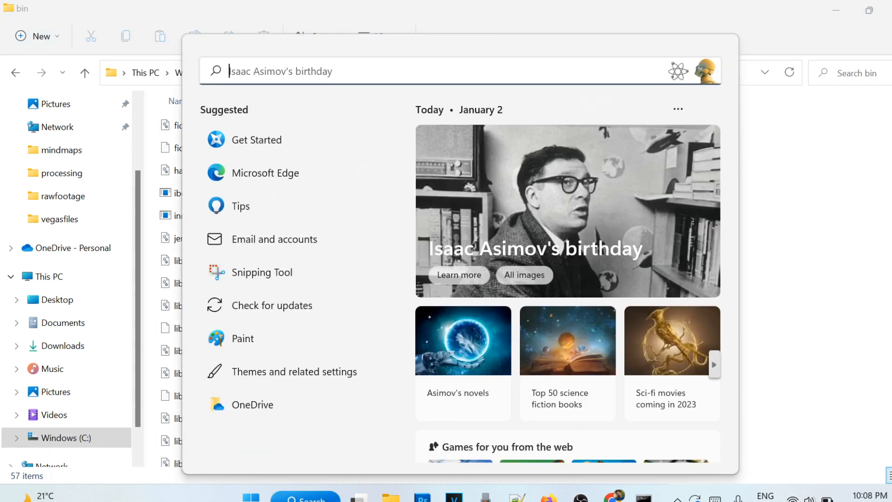
text(env)
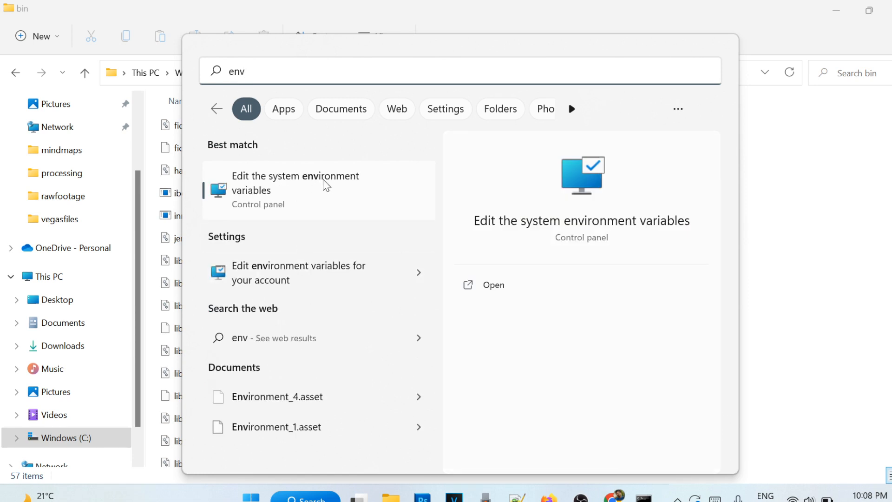
click(289, 189)
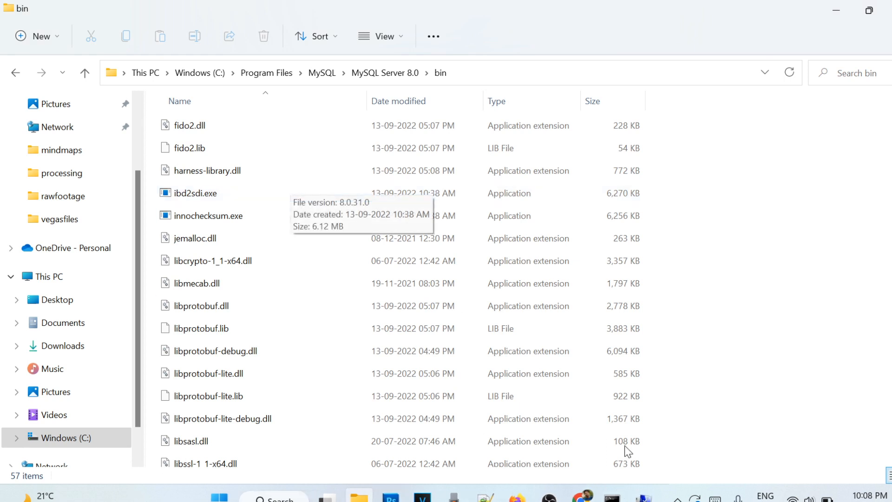
mouse_move(646, 497)
click(644, 443)
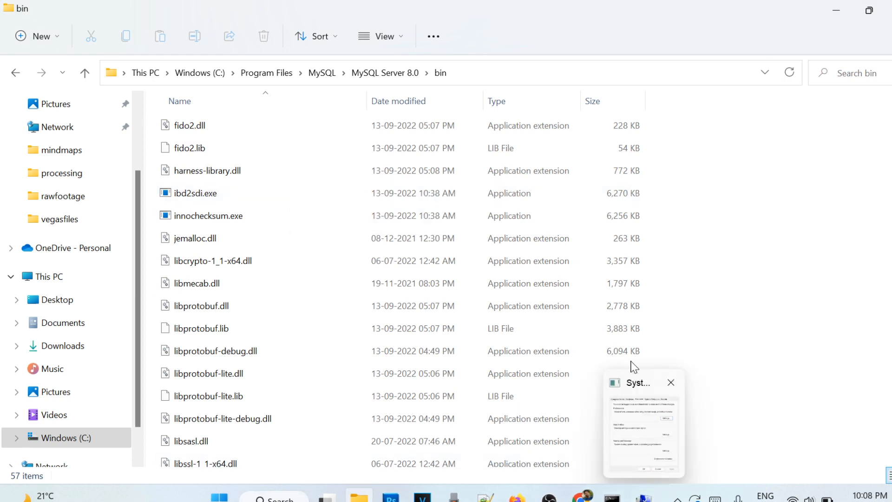
drag(283, 108, 293, 94)
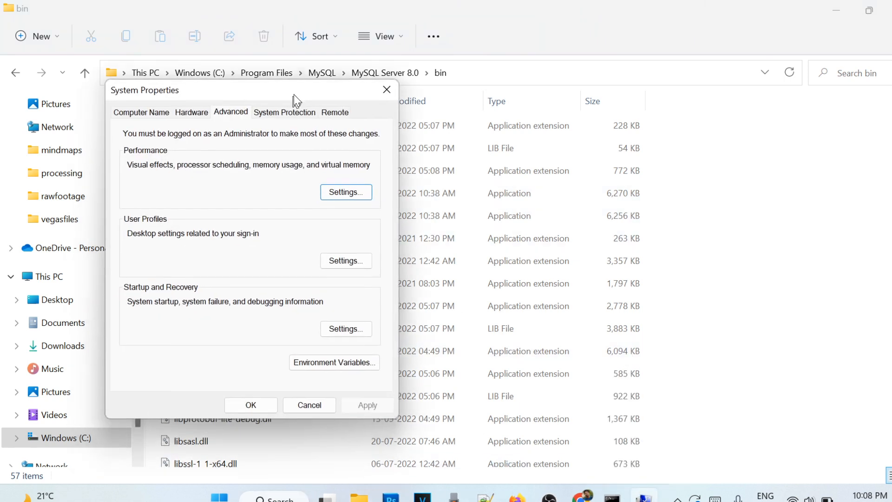
click(338, 361)
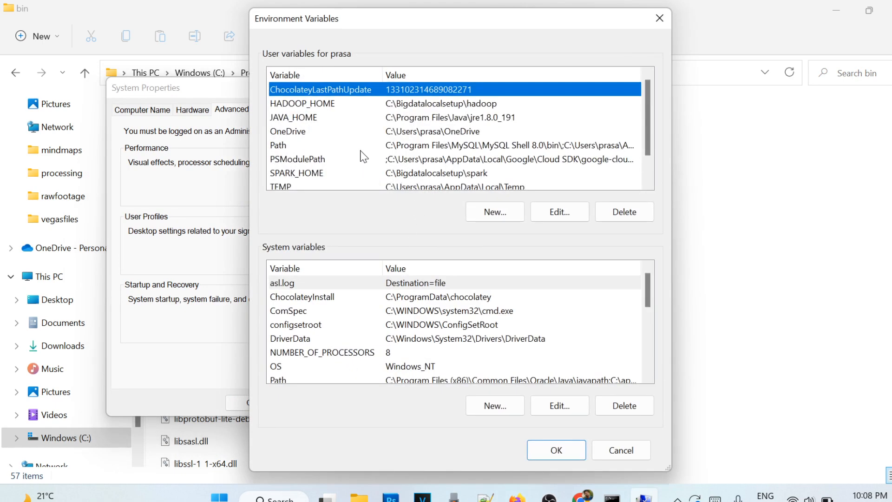
Add C:\Program Files\MySQL\MySQL Server 8.0\bin as a new entry in the user Path variable and confirm all dialogs
click(274, 148)
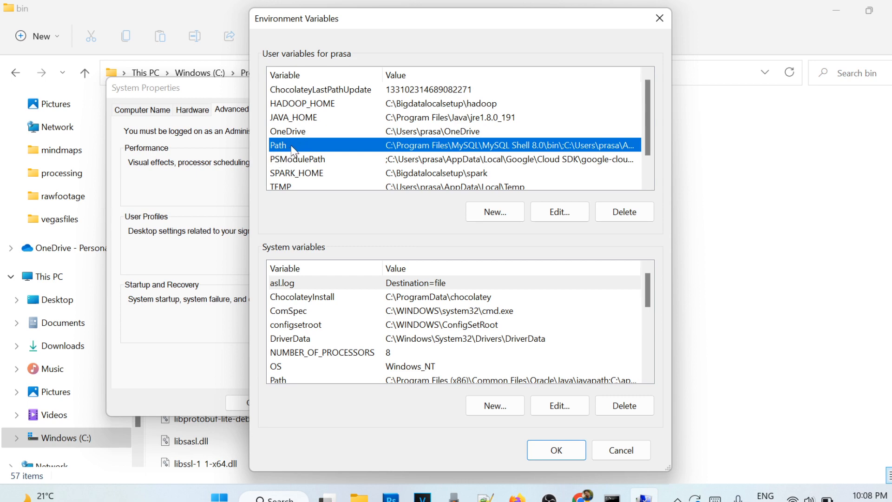
double_click(294, 148)
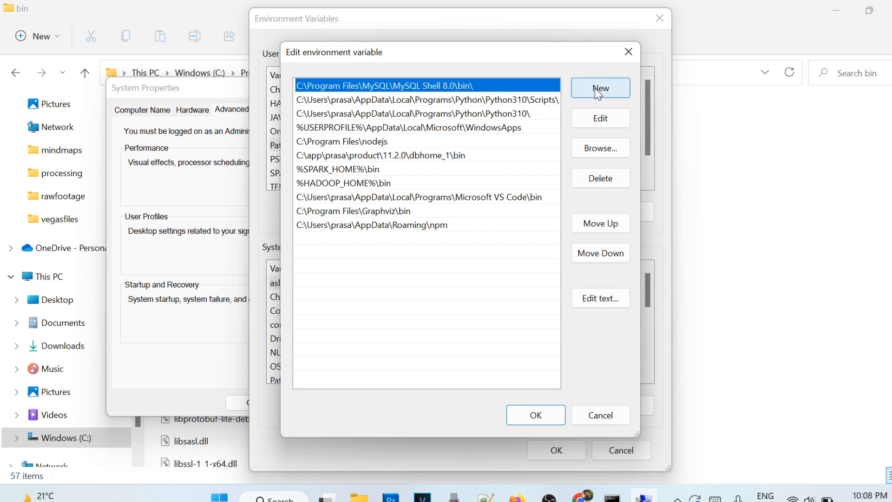
click(619, 84)
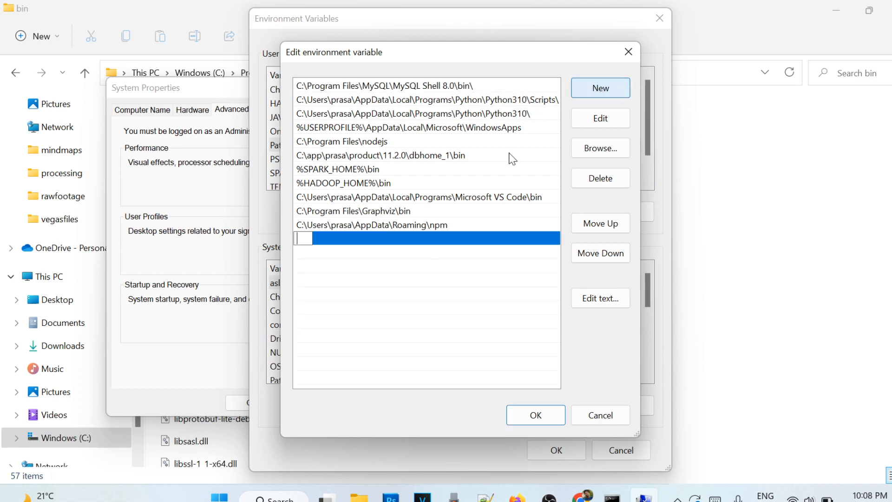
right_click(297, 238)
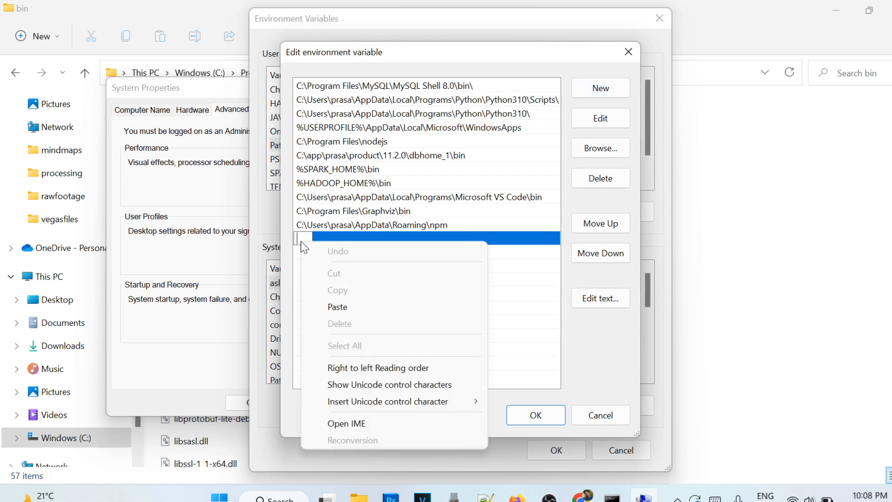
click(333, 306)
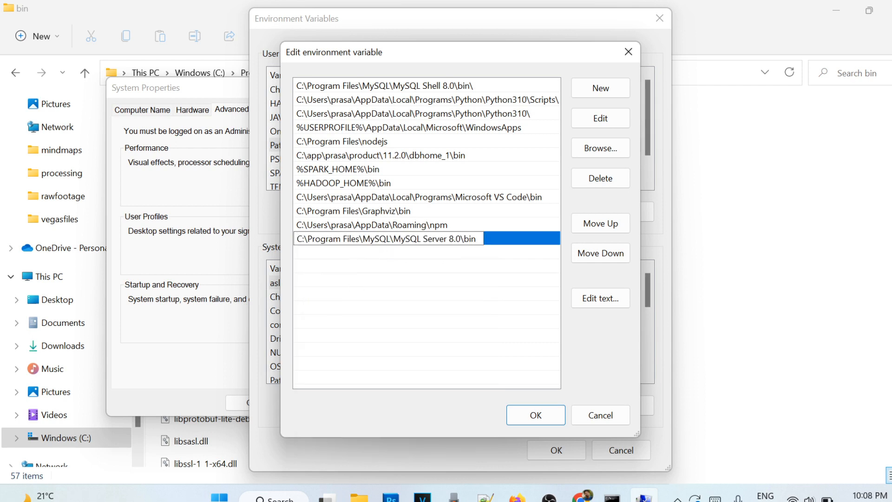
click(399, 255)
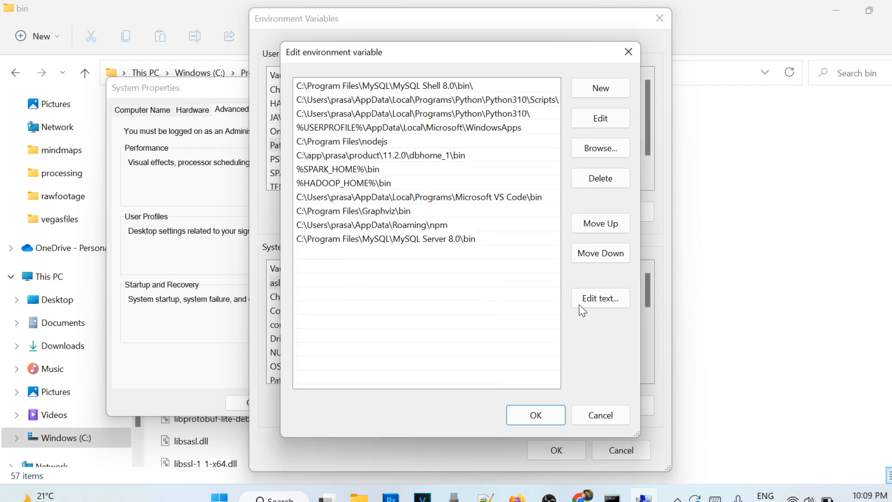
click(542, 417)
click(560, 450)
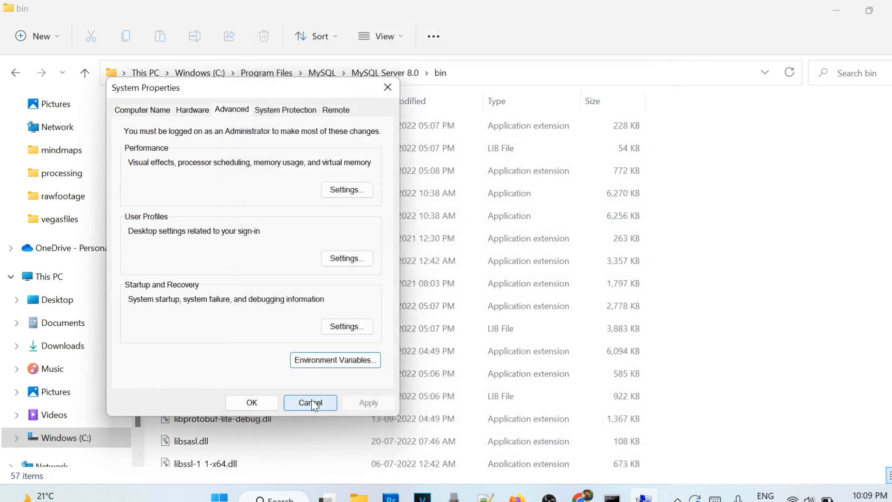
click(274, 403)
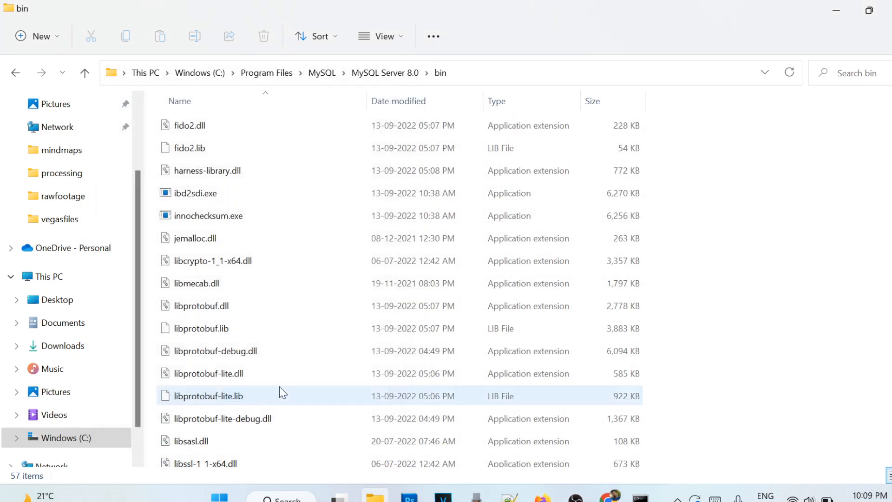
Close the open Command Prompt window and start a fresh one by searching Windows for cmd
mouse_move(643, 496)
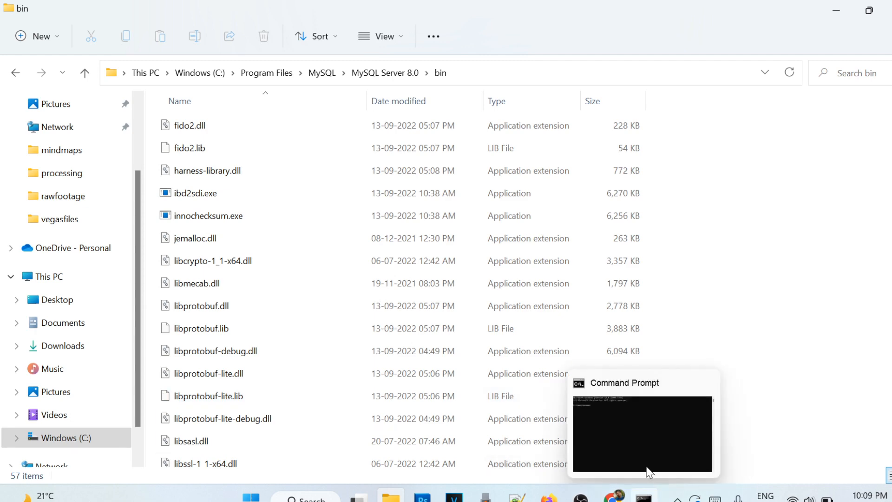
mouse_move(647, 448)
middle_click(647, 449)
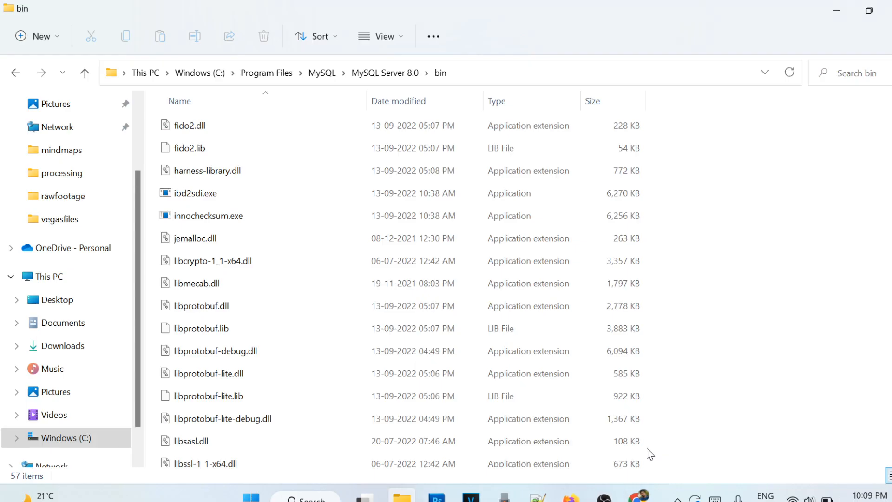
click(350, 499)
text(cmd)
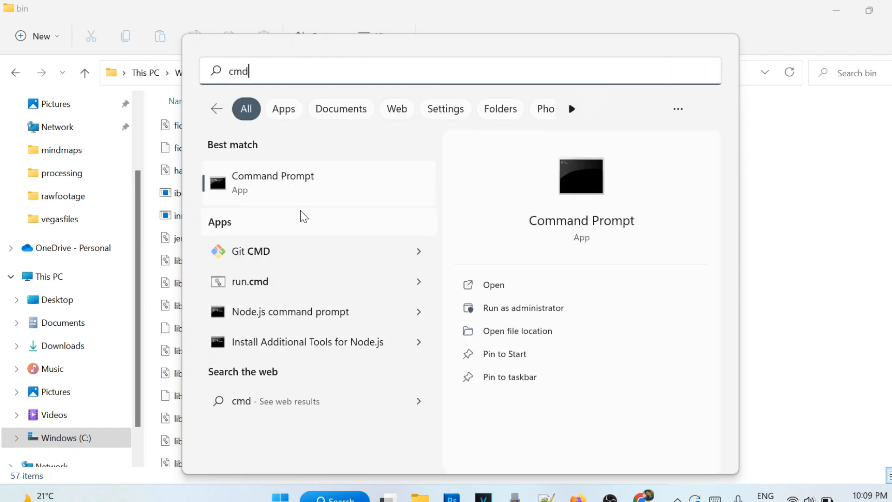
click(295, 192)
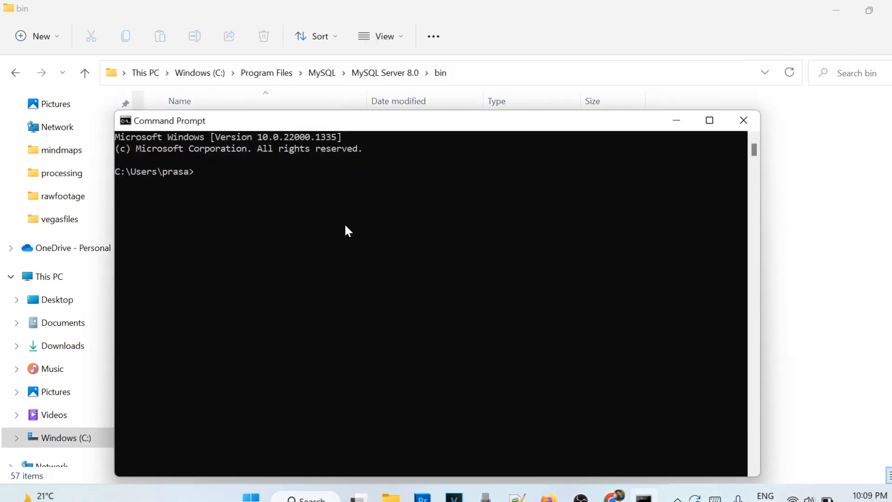
Check the installed MySQL version with mysql --version and highlight the version, platform and edition in the output
text(mysql --version)
key(Return)
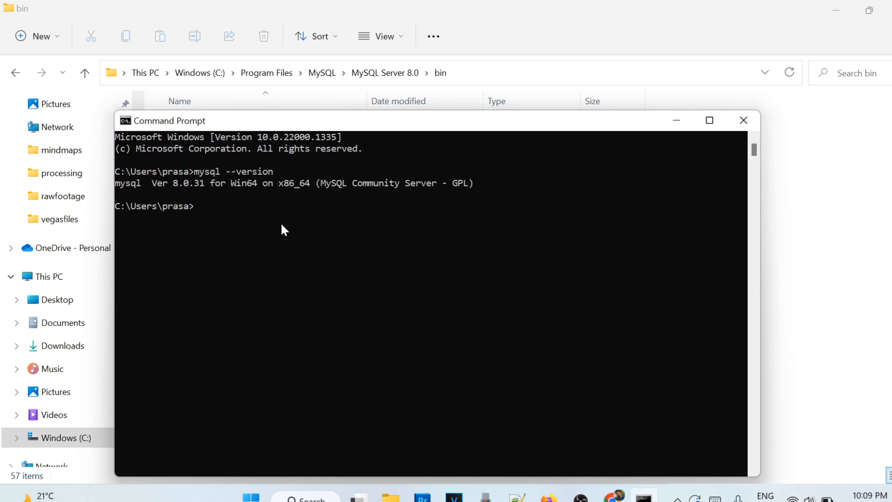
drag(117, 183, 147, 185)
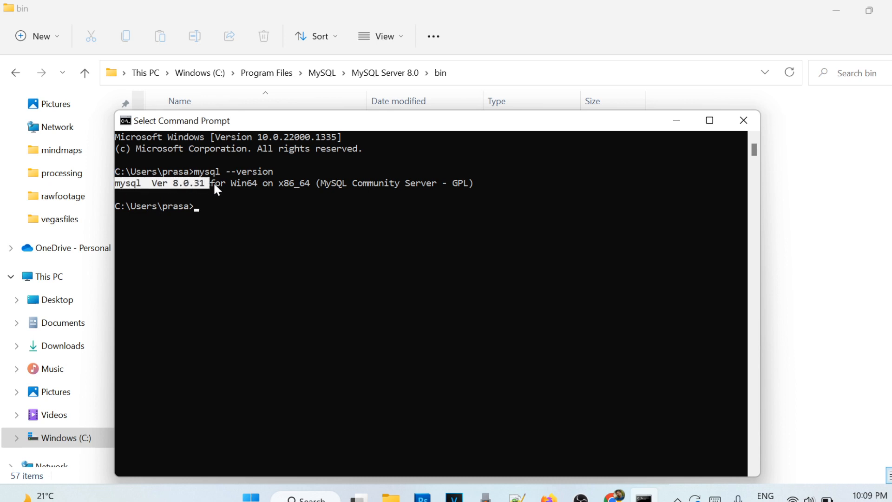
click(236, 184)
drag(252, 183, 314, 183)
click(327, 182)
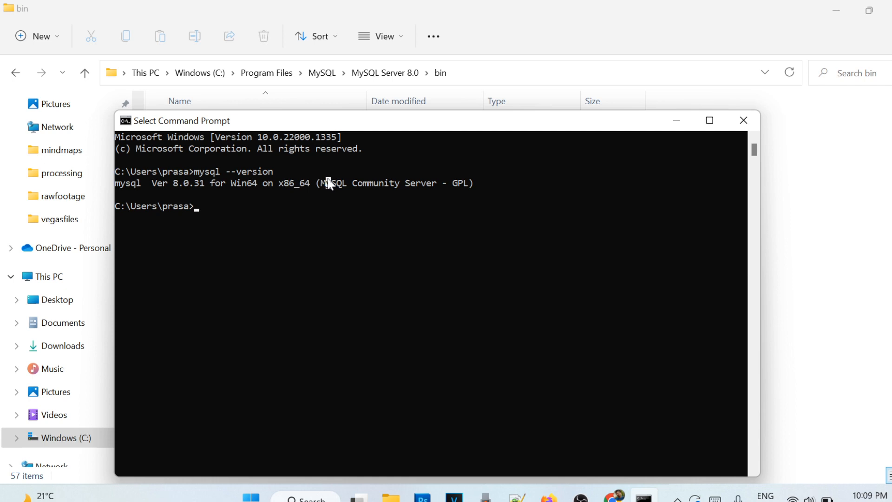
drag(390, 180, 461, 183)
Try to start the MySQL client by running mysql without a user name or password
click(195, 204)
text(mysql)
key(Return)
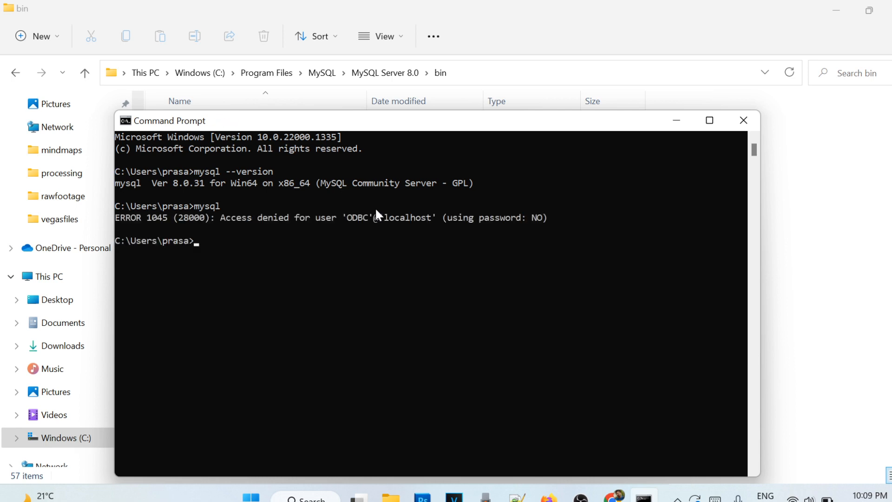
Log in to MySQL as root with mysql -u root -p and enter the root account password
text(mysql -u root -p)
key(Right)
key(Right)
key(Right)
key(Right)
key(Return)
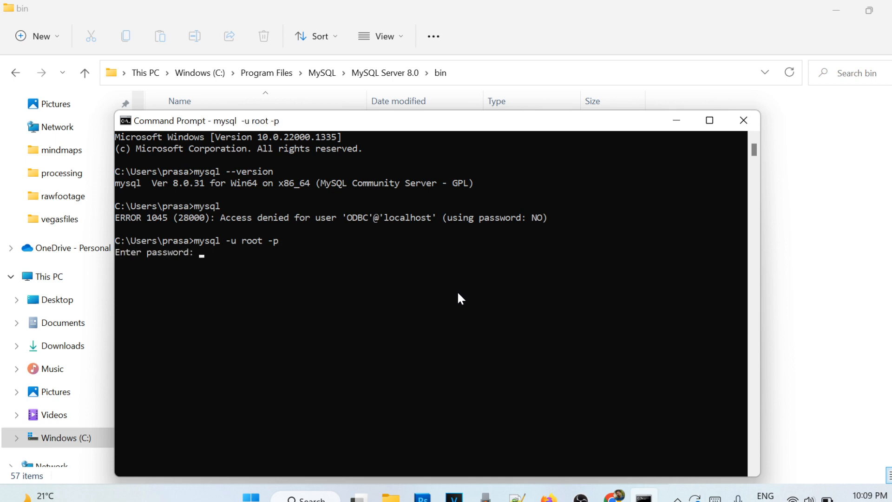
text(****)
key(Return)
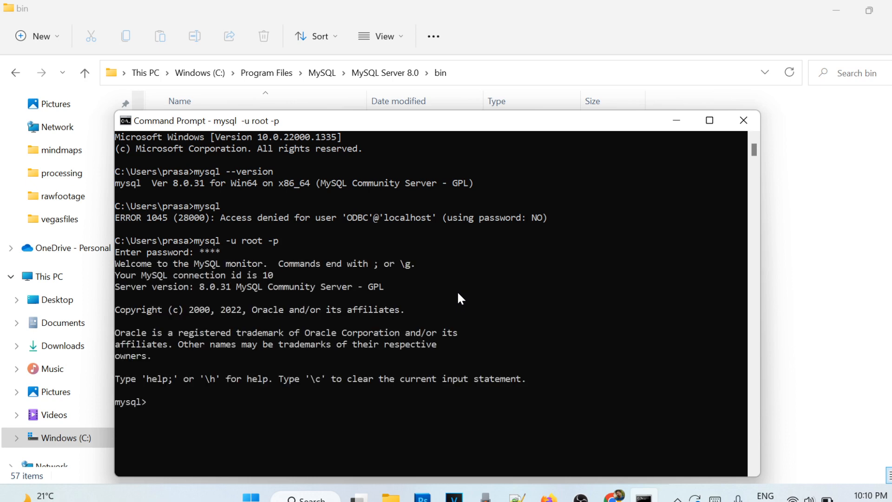
Highlight the mysql> prompt and the earlier system prompt, and list the server's databases with show databases;
drag(119, 404, 124, 403)
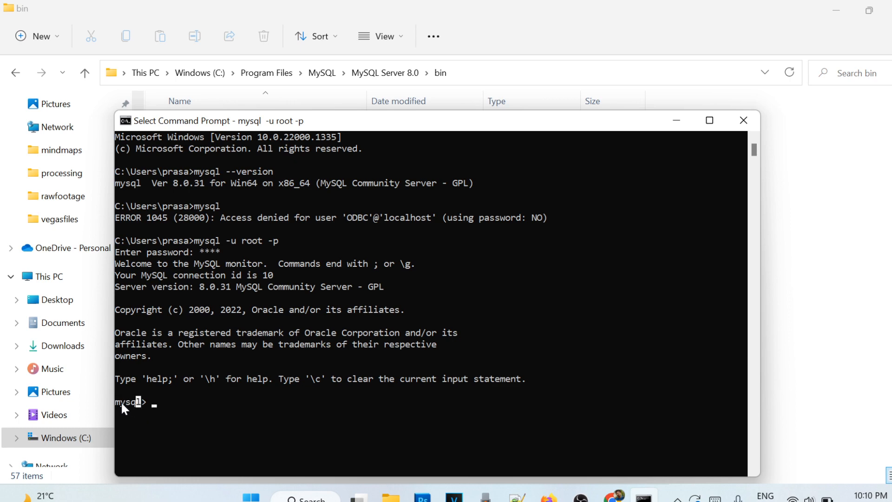
drag(131, 405, 154, 400)
drag(119, 206, 187, 207)
click(188, 207)
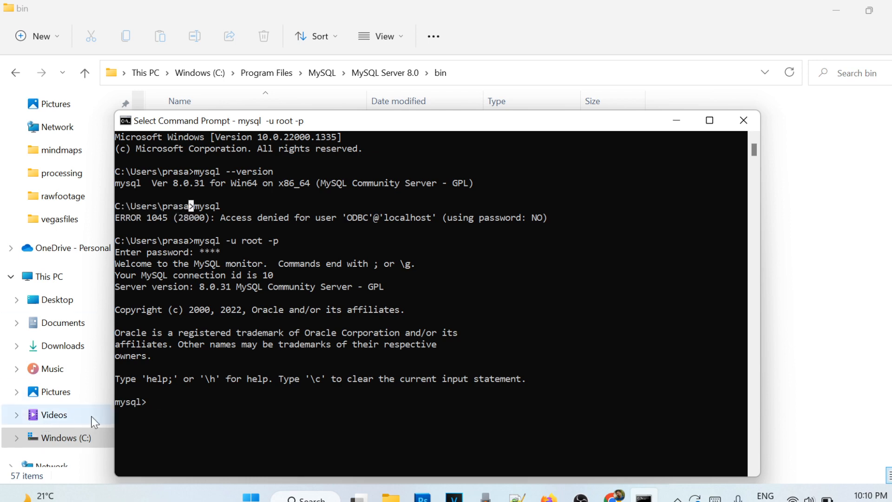
drag(121, 401, 129, 401)
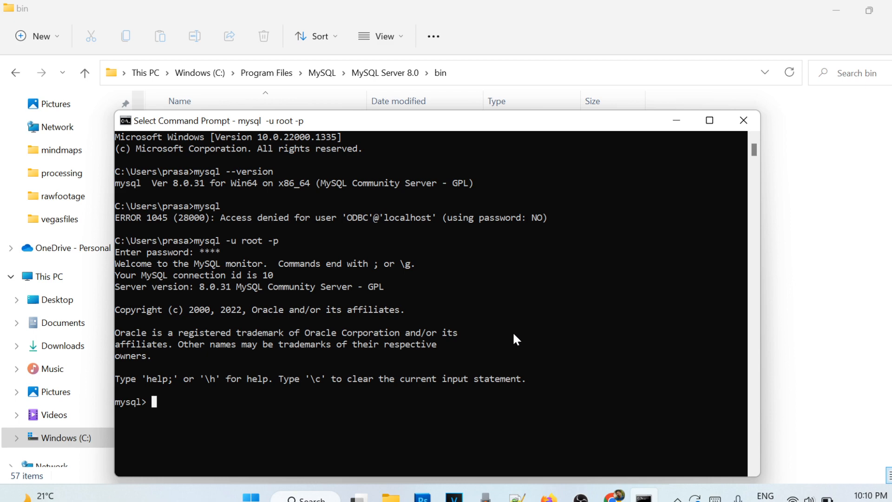
text(show da)
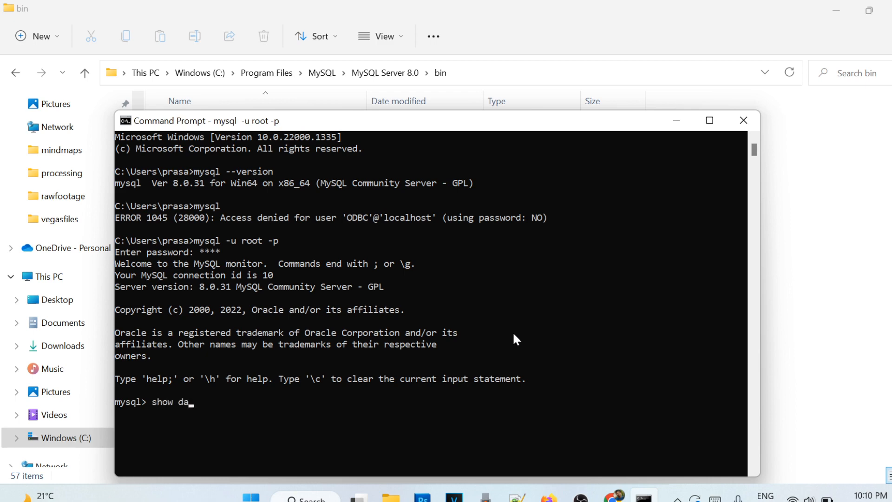
text(tabases;)
key(Return)
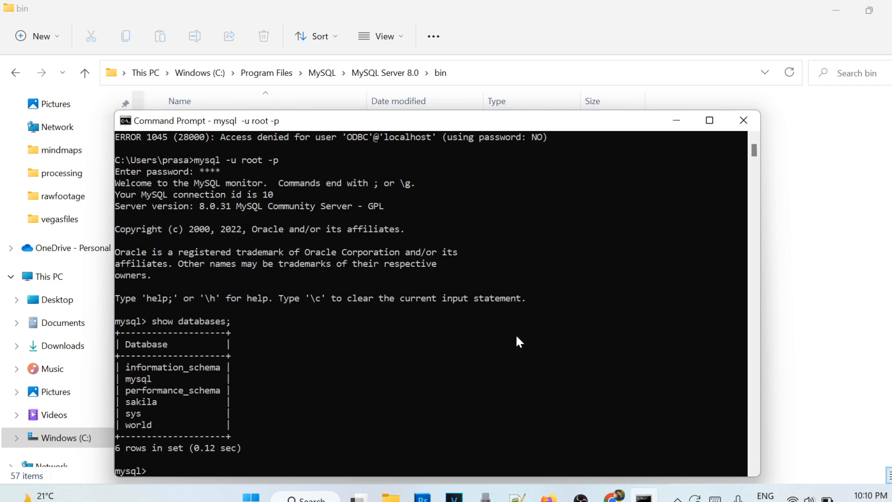
Highlight the returned database table and review the session output above and below it
mouse_move(120, 345)
mouse_down()
mouse_move(237, 433)
mouse_move(114, 337)
mouse_up()
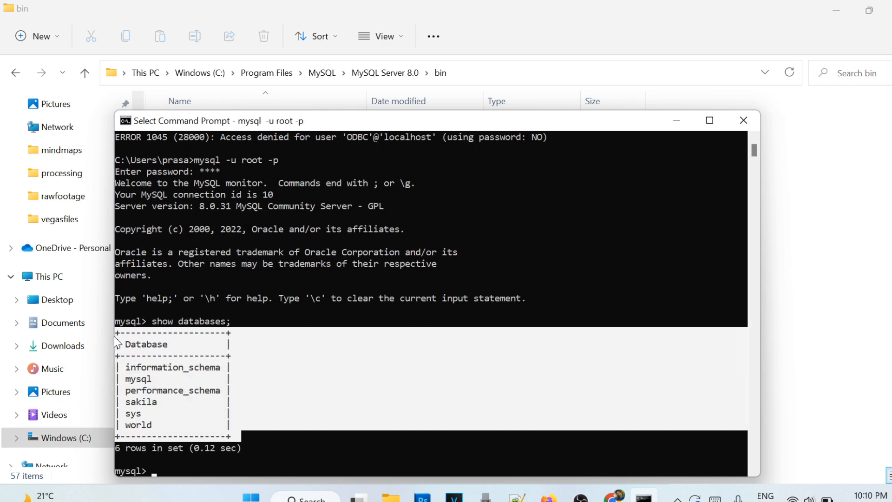
click(228, 344)
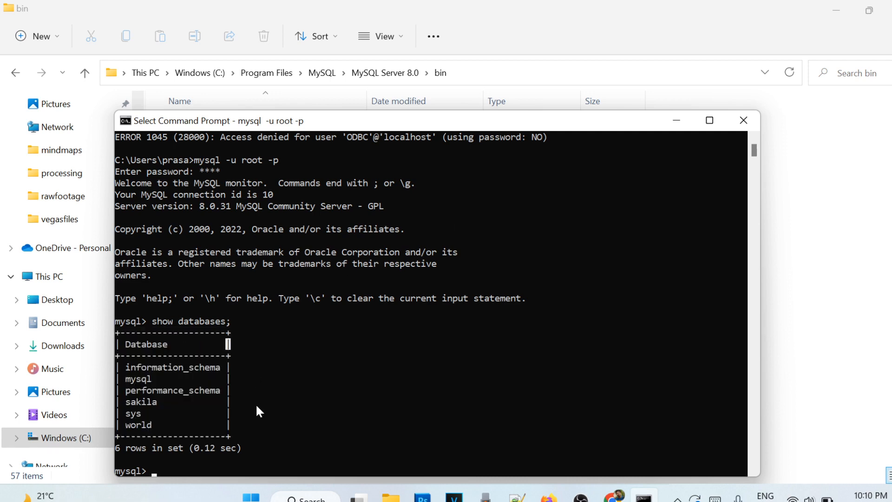
drag(232, 437, 114, 331)
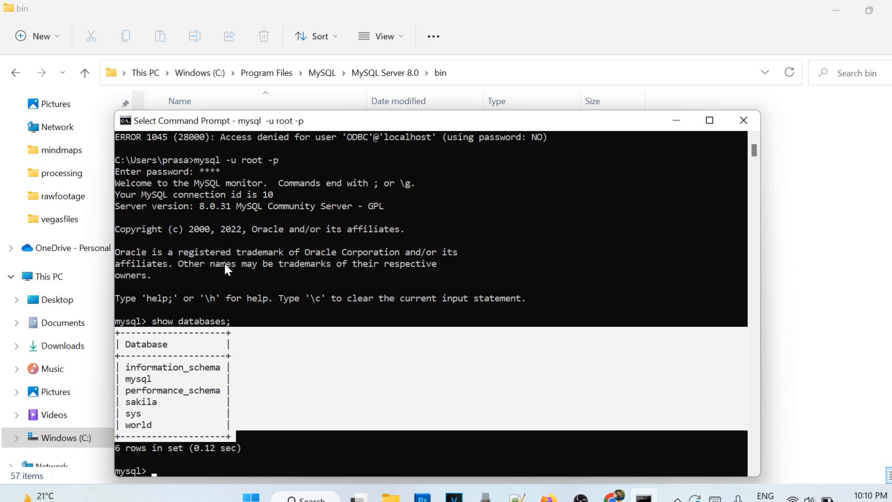
scroll(247, 259, up, 2)
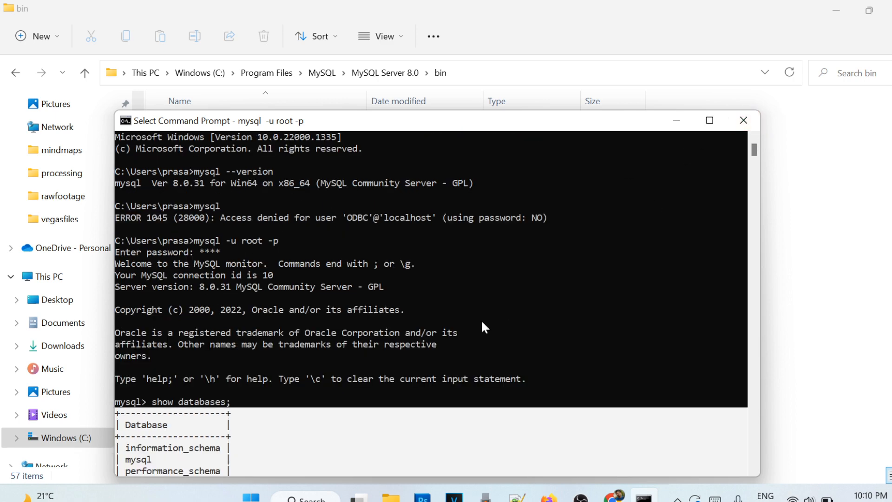
scroll(481, 319, down, 3)
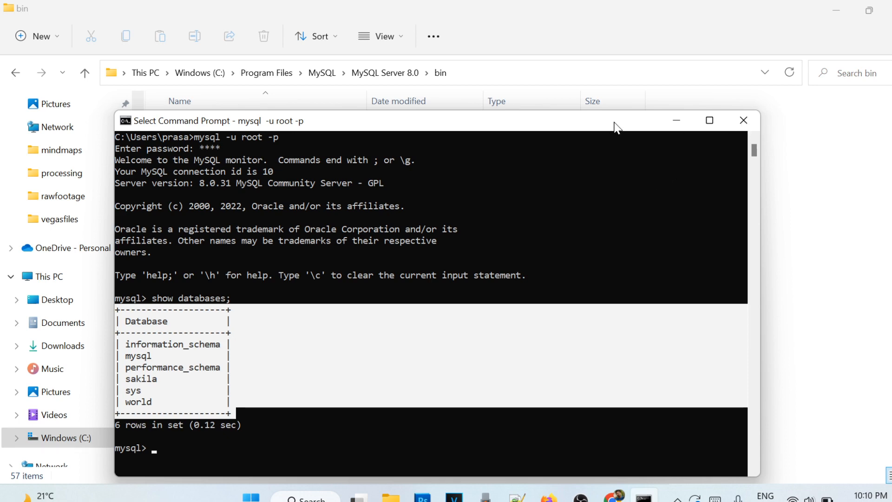
Close the Command Prompt session, then find and launch MySQL Workbench 8.0 CE
key(alt+F4)
click(337, 498)
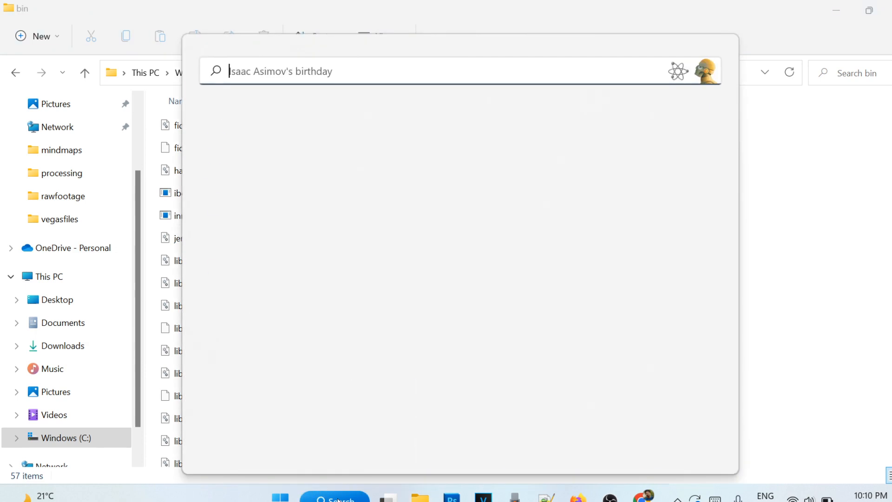
text(work)
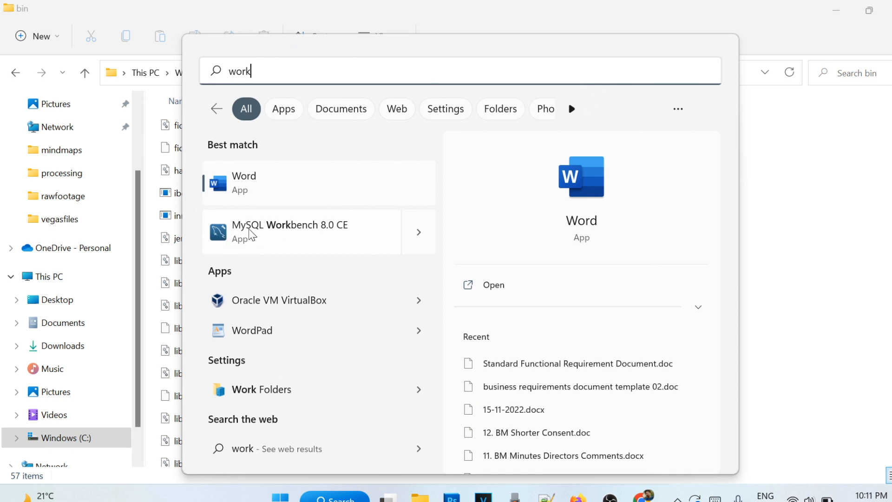
click(294, 232)
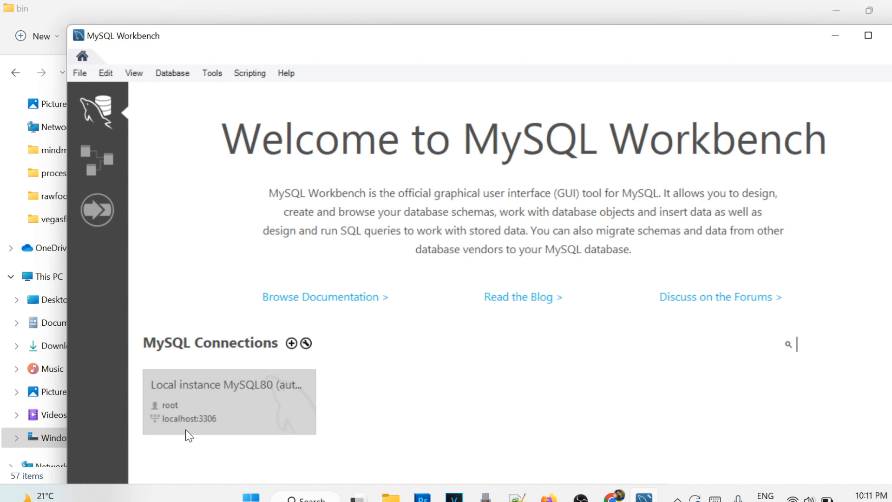
Connect to the Local instance MySQL80 connection as root, entering the root account password
click(261, 400)
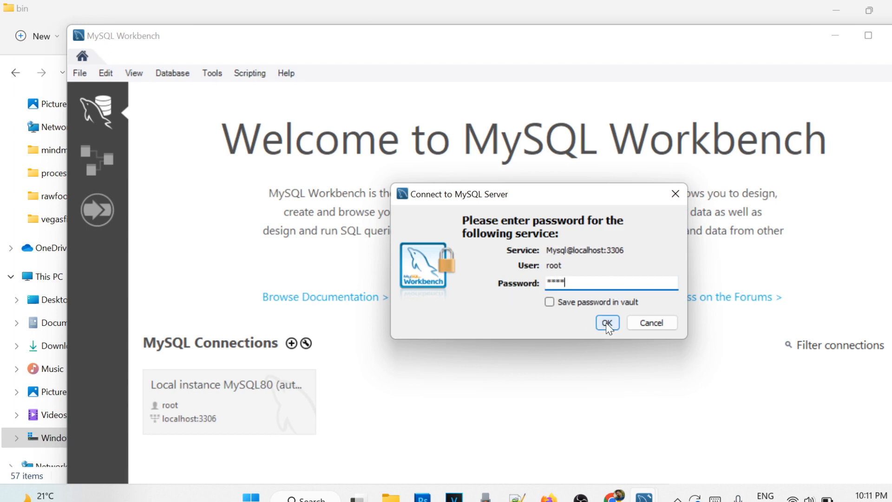
click(606, 323)
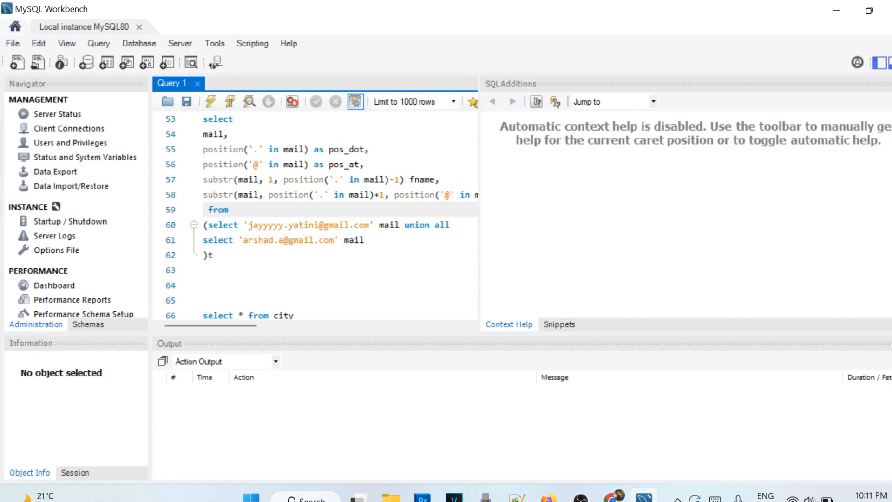
Replace the old script in Query 1 with show databases; in a widened editor and execute it
key(ctrl+a)
key(BackSpace)
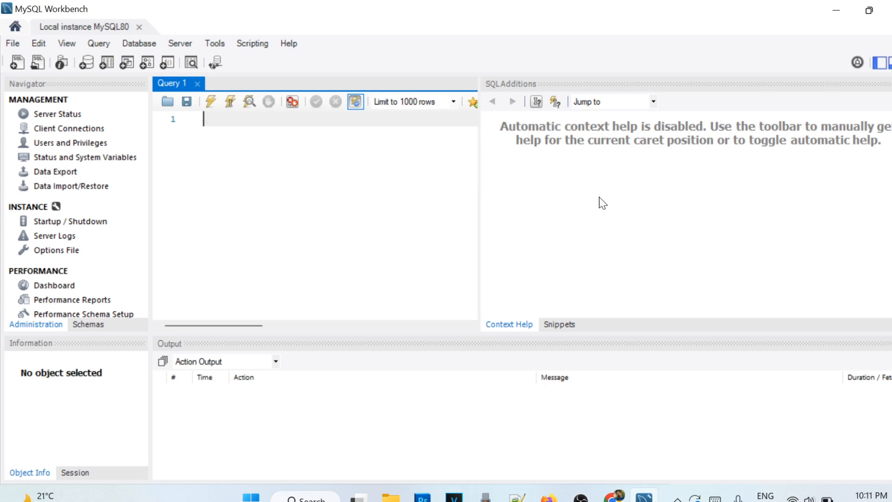
drag(478, 196, 738, 196)
text(show databases;)
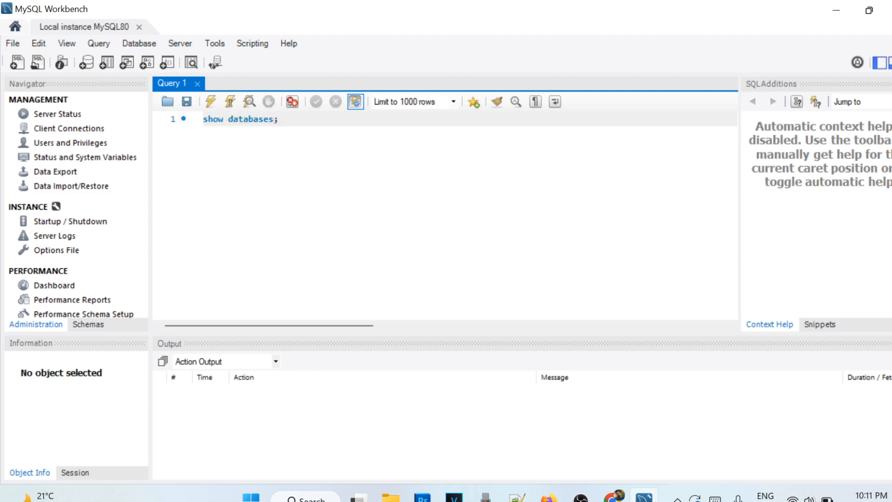
click(238, 120)
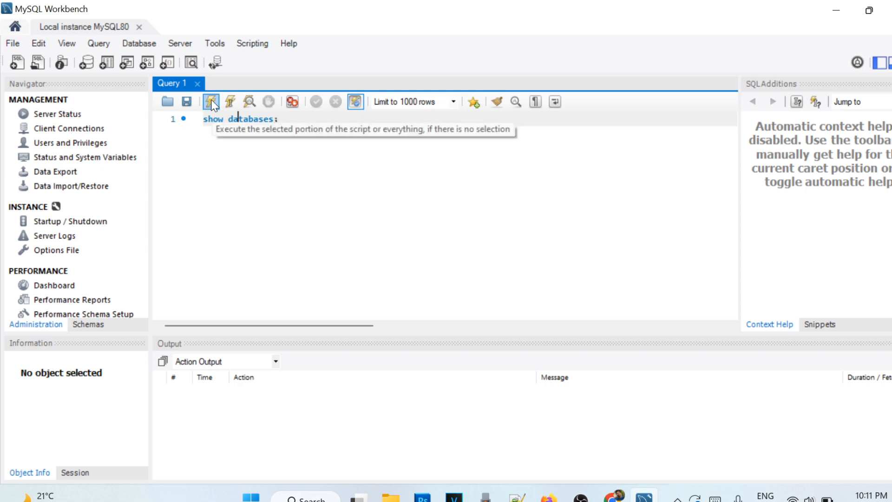
click(212, 102)
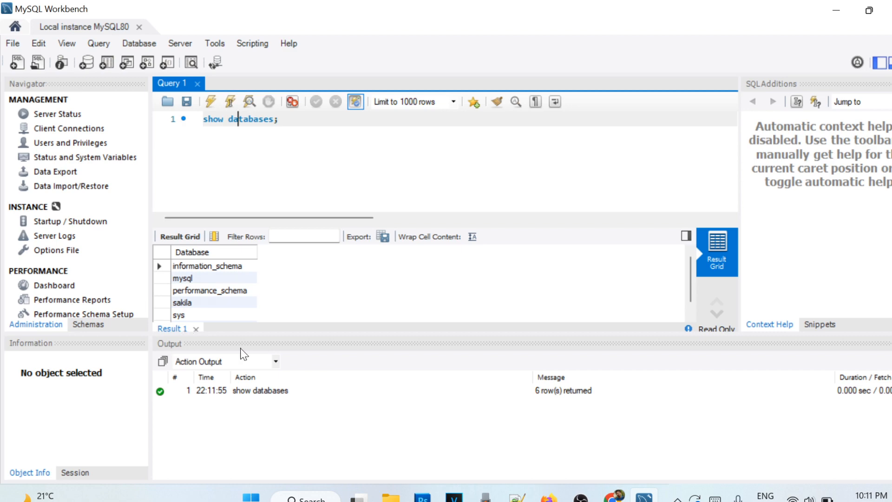
Enlarge the result grid and highlight all database rows from information_schema to world, returning the cursor to the query line
drag(271, 333, 272, 489)
click(187, 335)
click(191, 360)
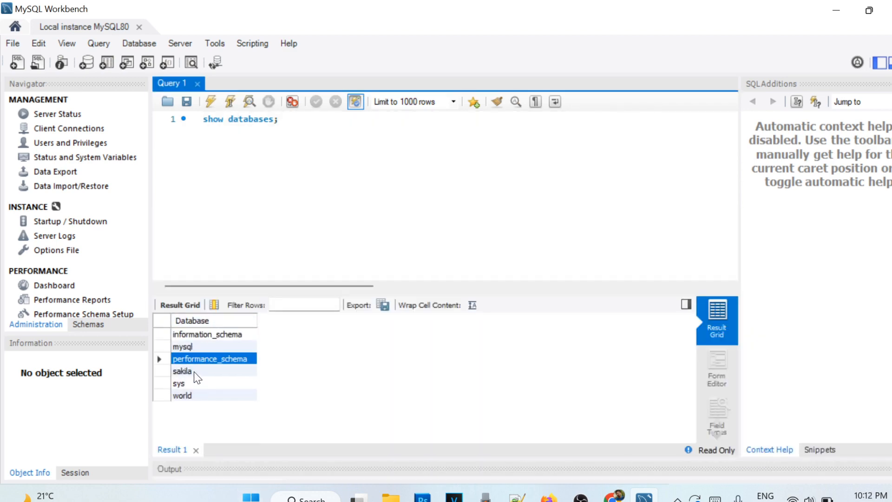
click(203, 396)
shift+click(215, 334)
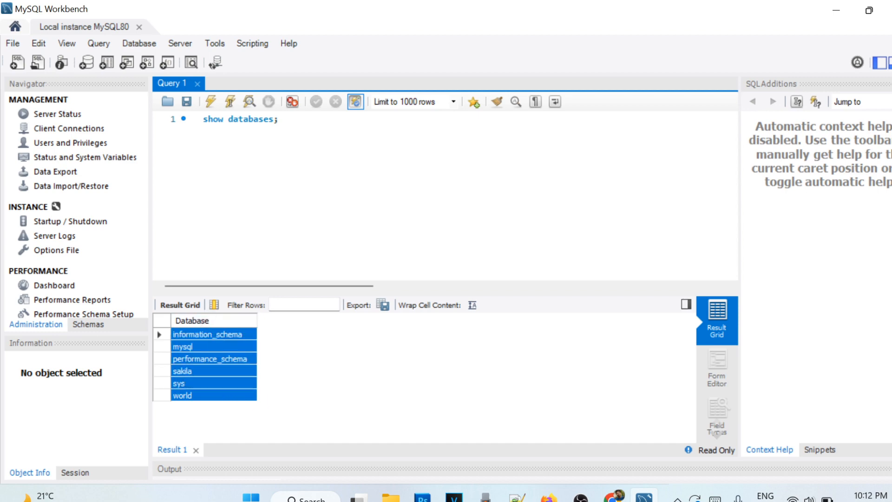
click(282, 120)
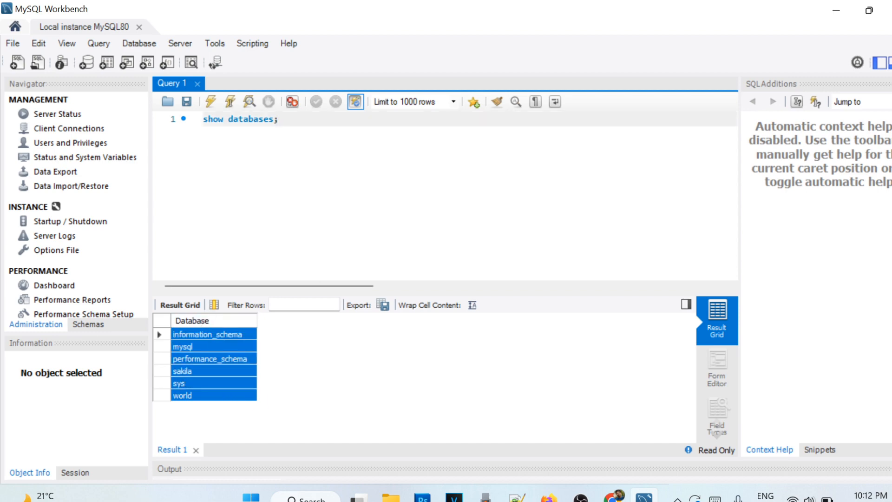